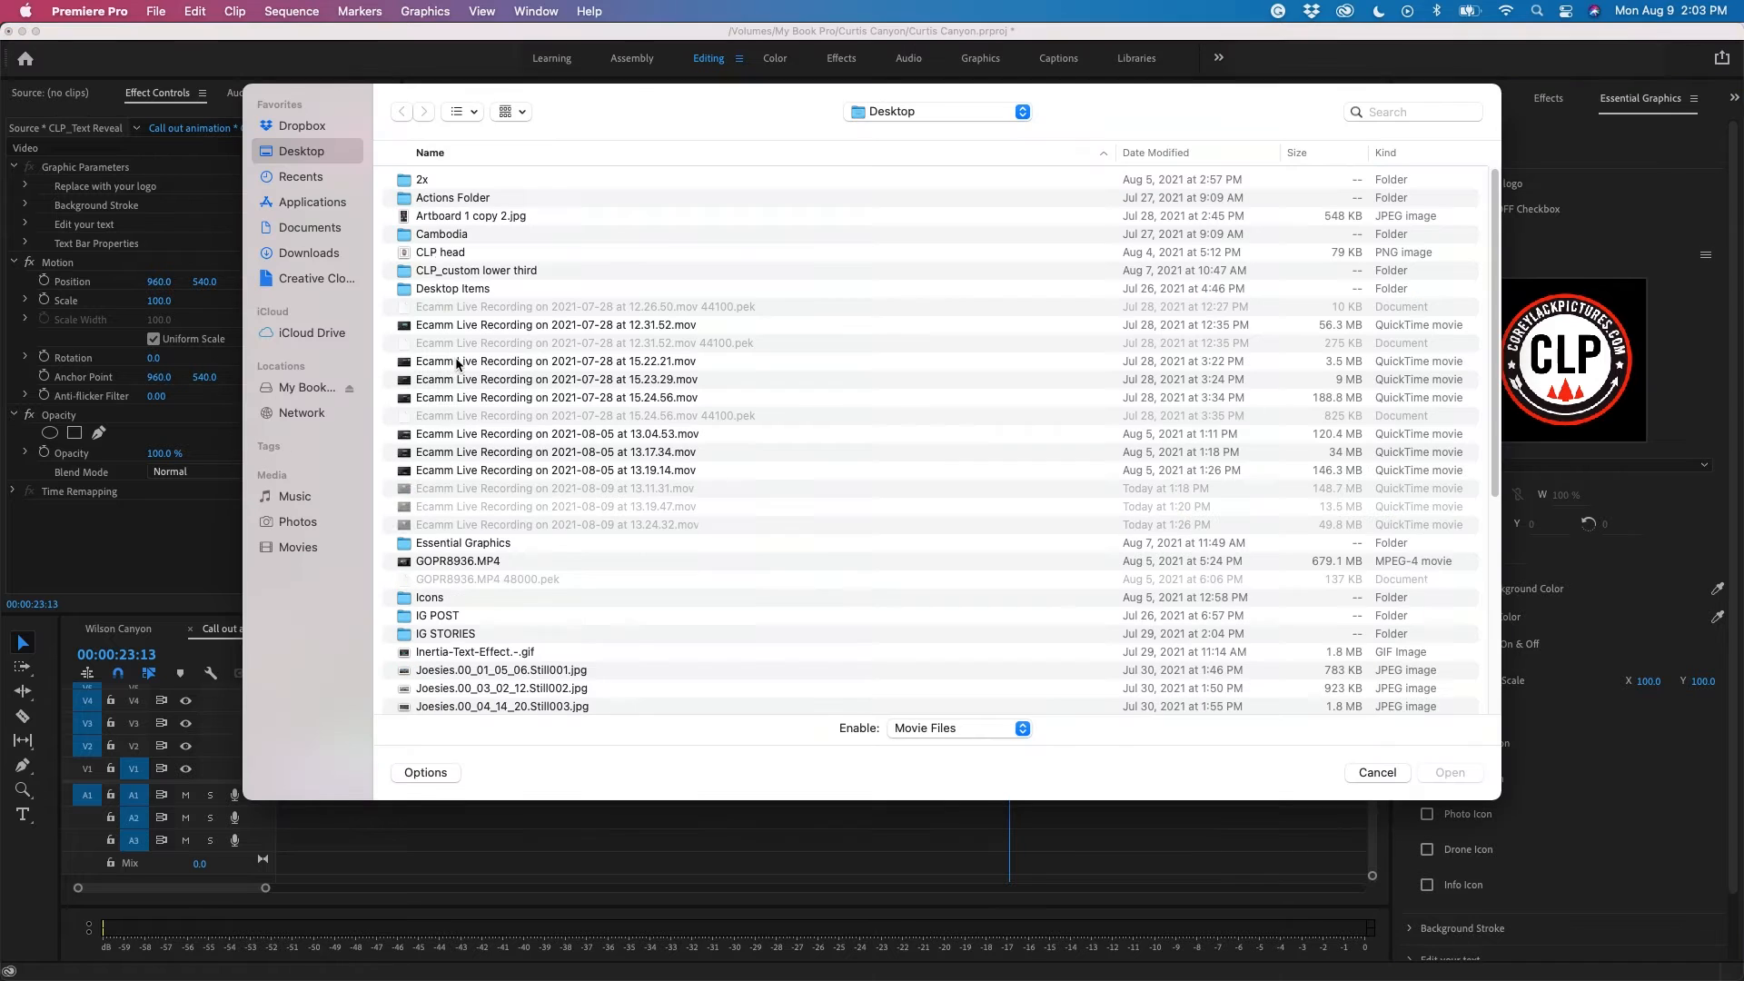
Replace the template's logo with the CLP head image from the Desktop, and turn the logo off
click(439, 252)
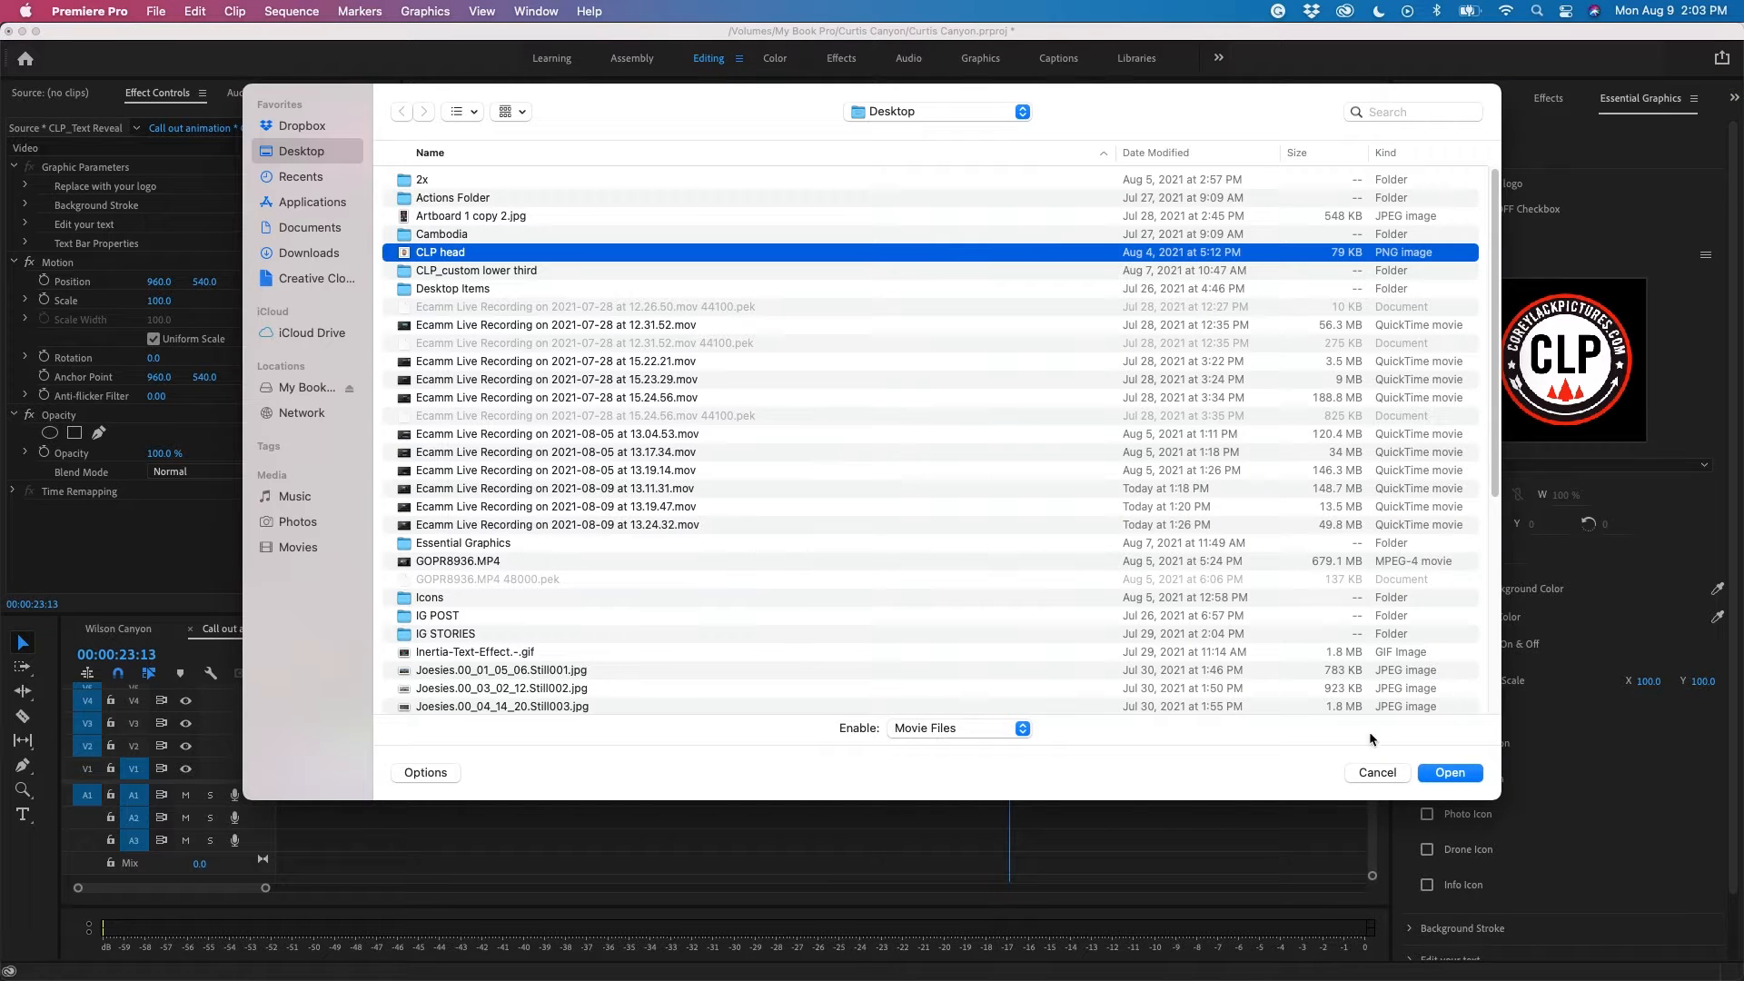
click(1467, 773)
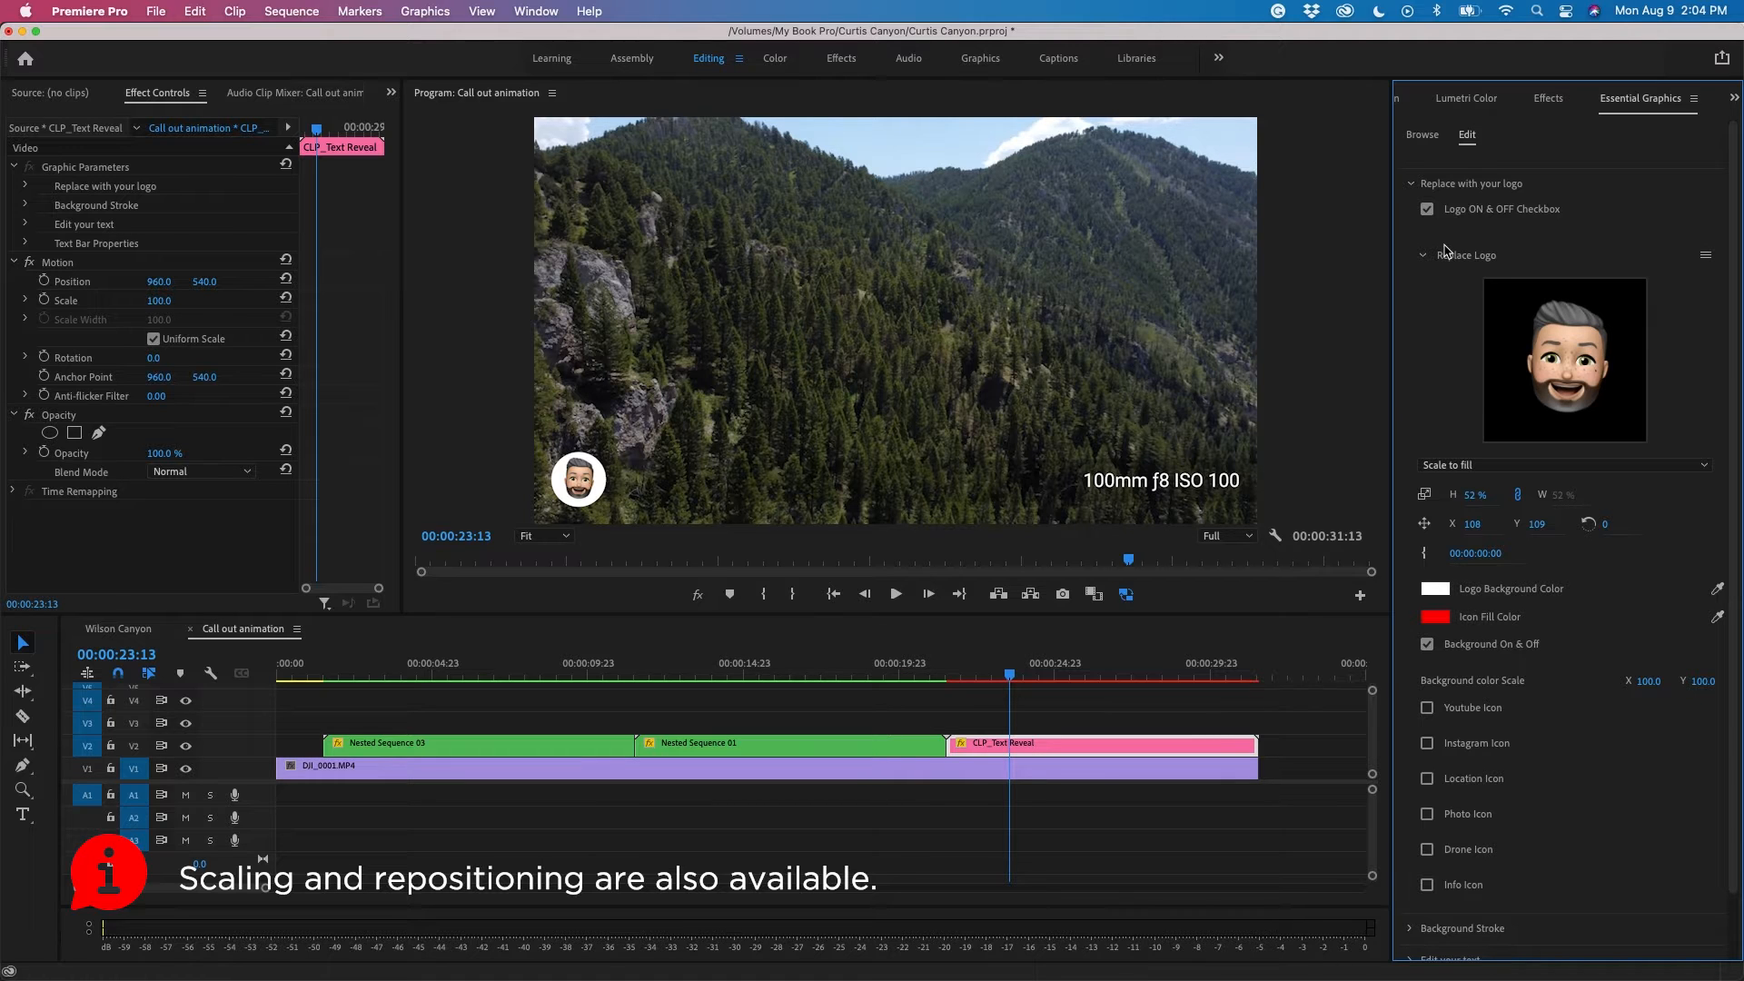
click(1427, 209)
Try the Youtube, Instagram, Location, Photo and Drone icons in the badge, turning each on and off in turn
scroll(1567, 730, down, 2)
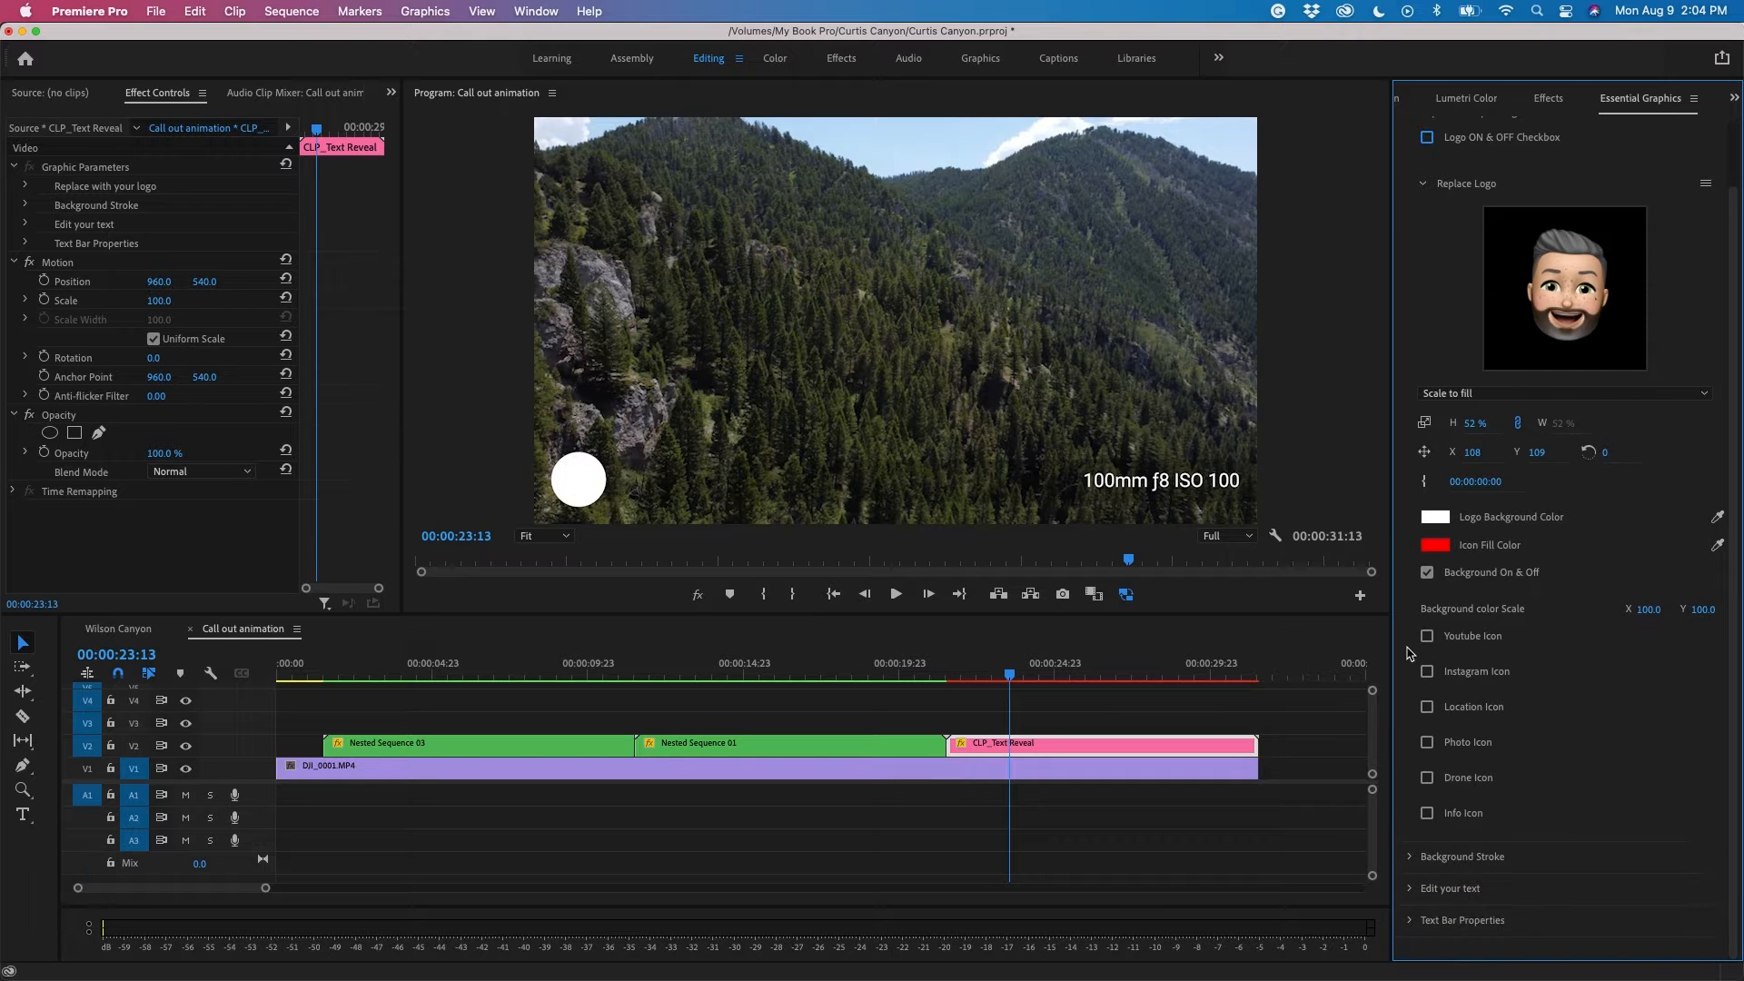
click(1427, 637)
click(1427, 637)
click(1427, 672)
click(1427, 673)
click(1429, 708)
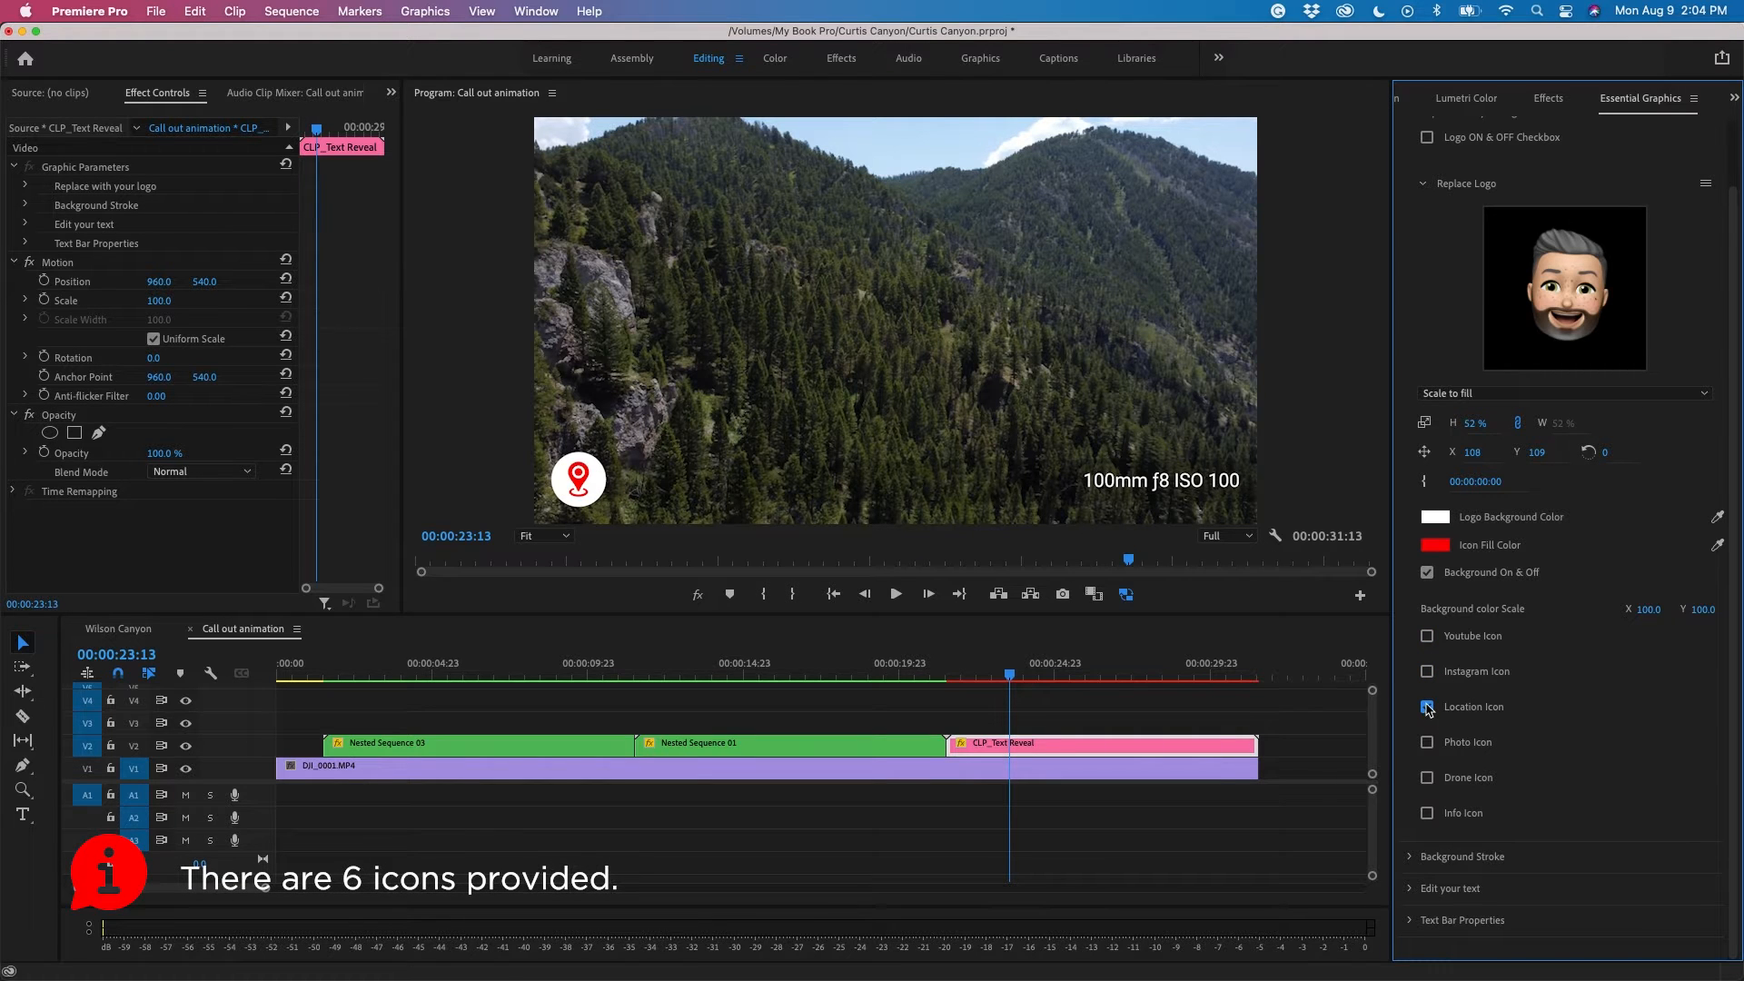
click(1428, 708)
click(1427, 743)
click(1428, 743)
click(1428, 778)
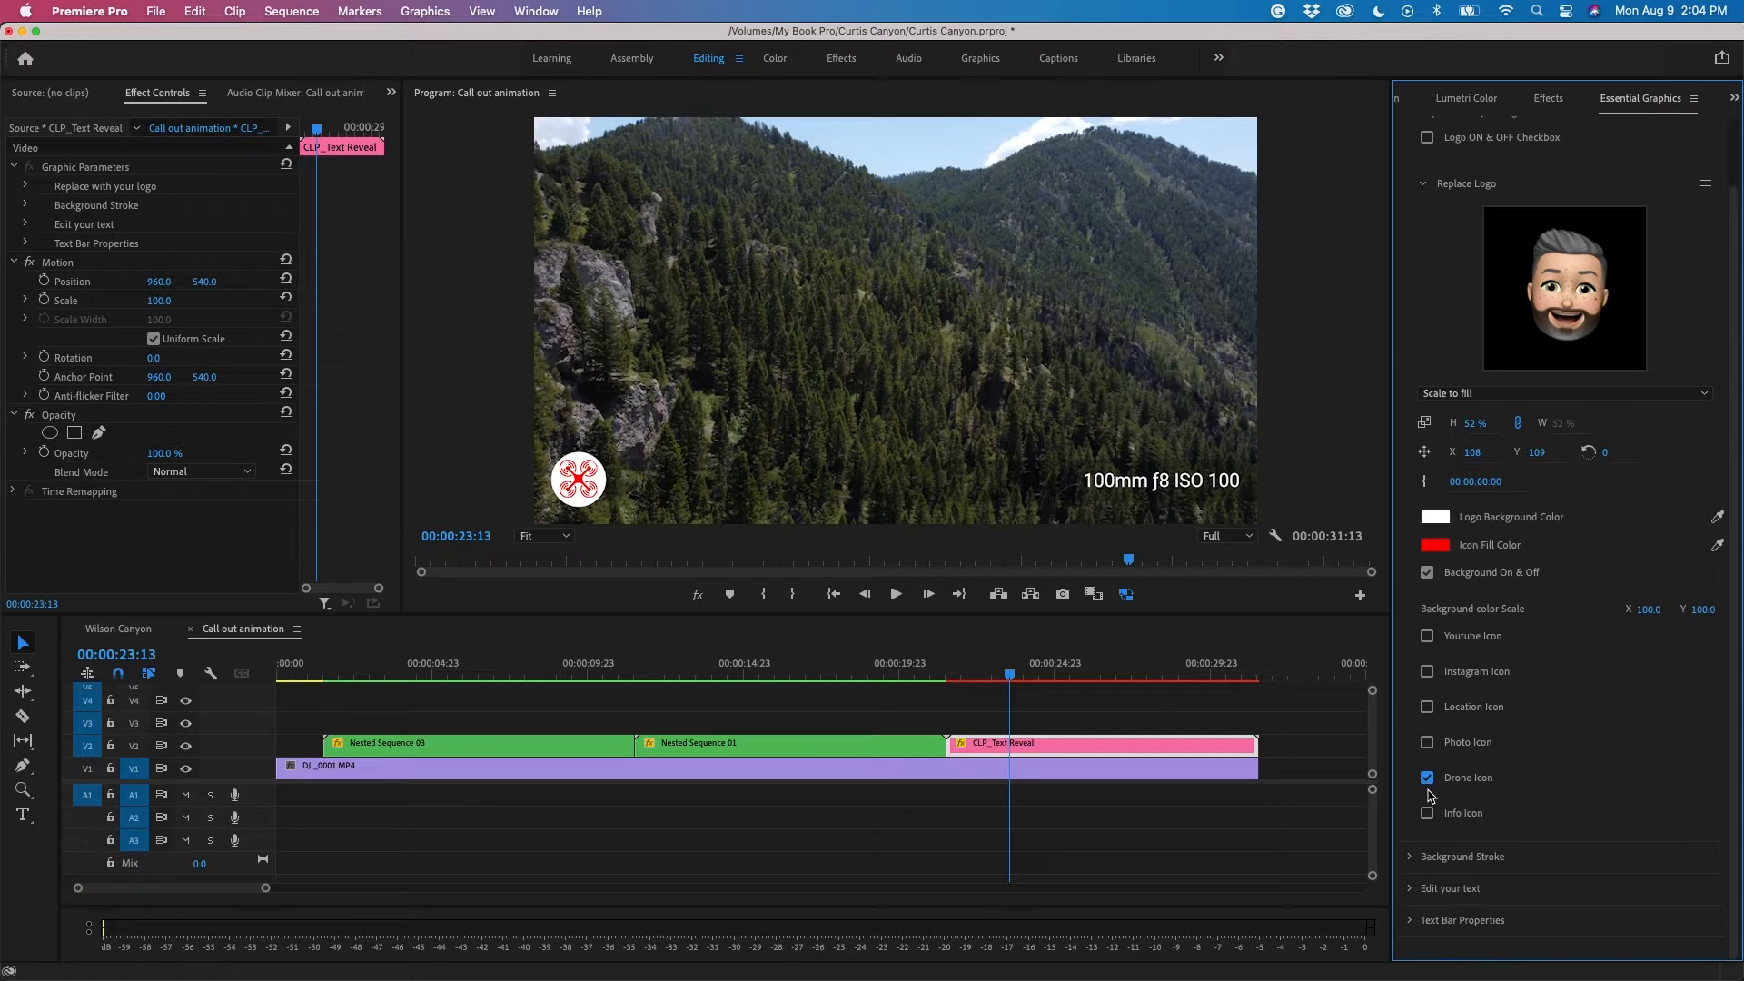
click(1428, 780)
Try the Info icon, and switch the badge to the Instagram icon instead
click(1428, 814)
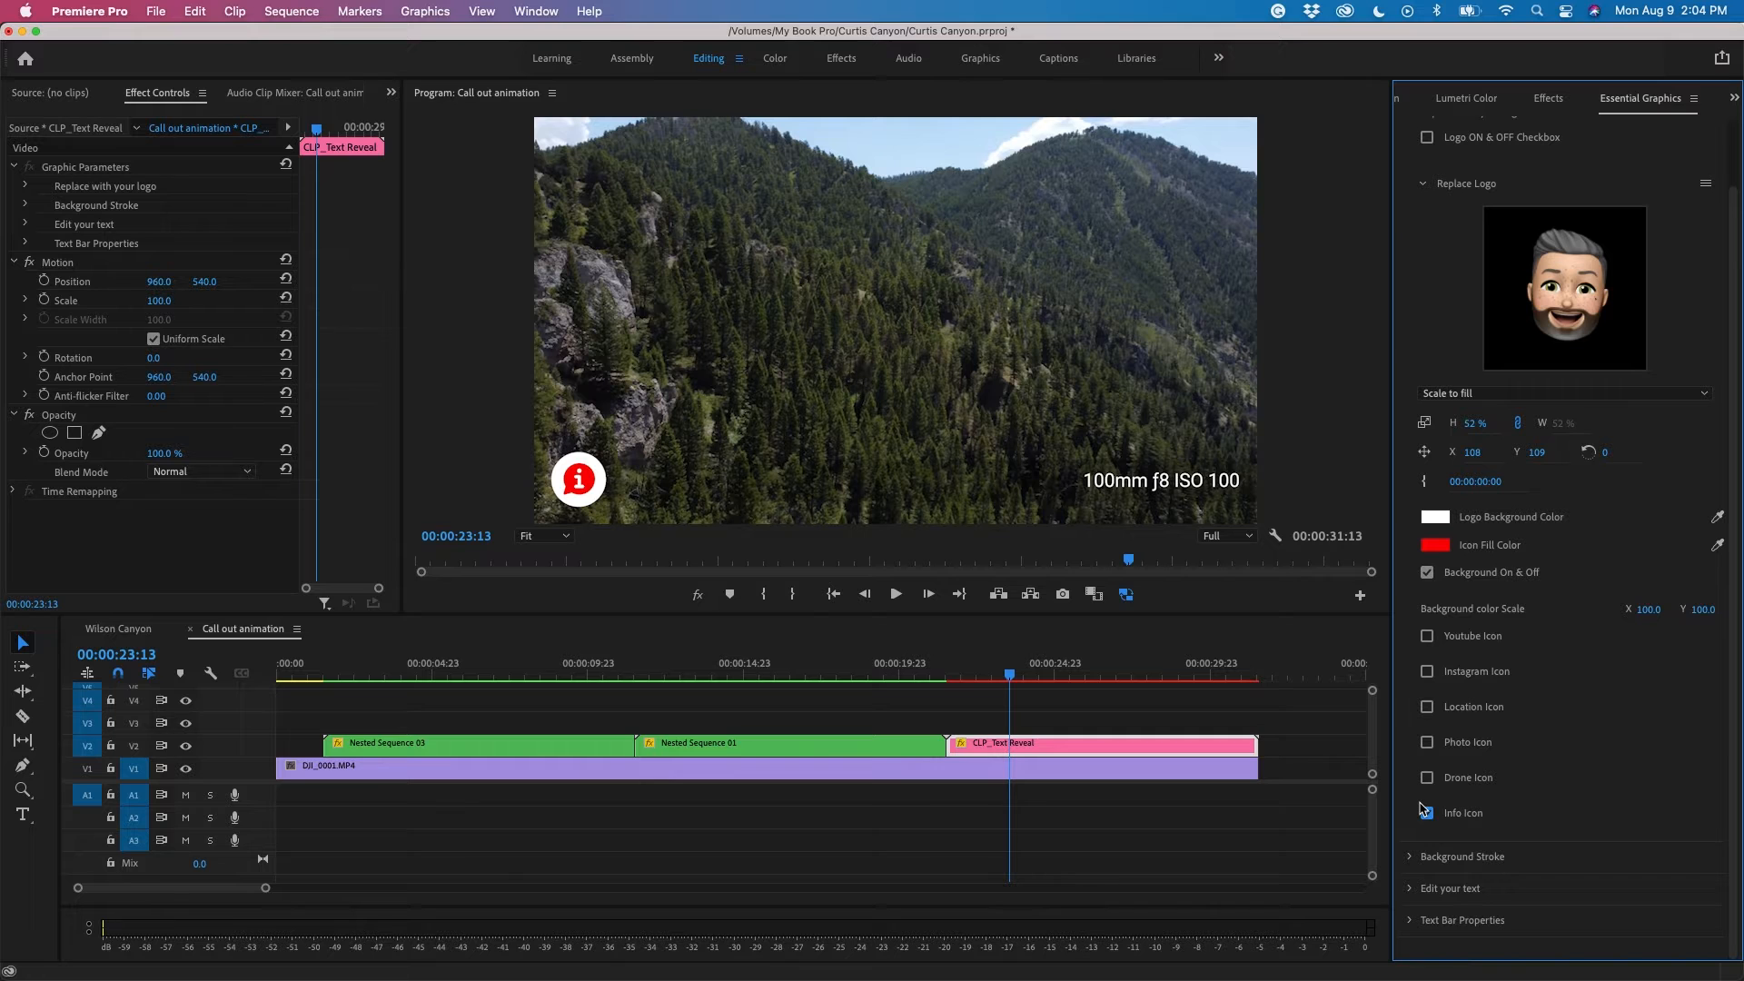
click(1428, 672)
click(1428, 813)
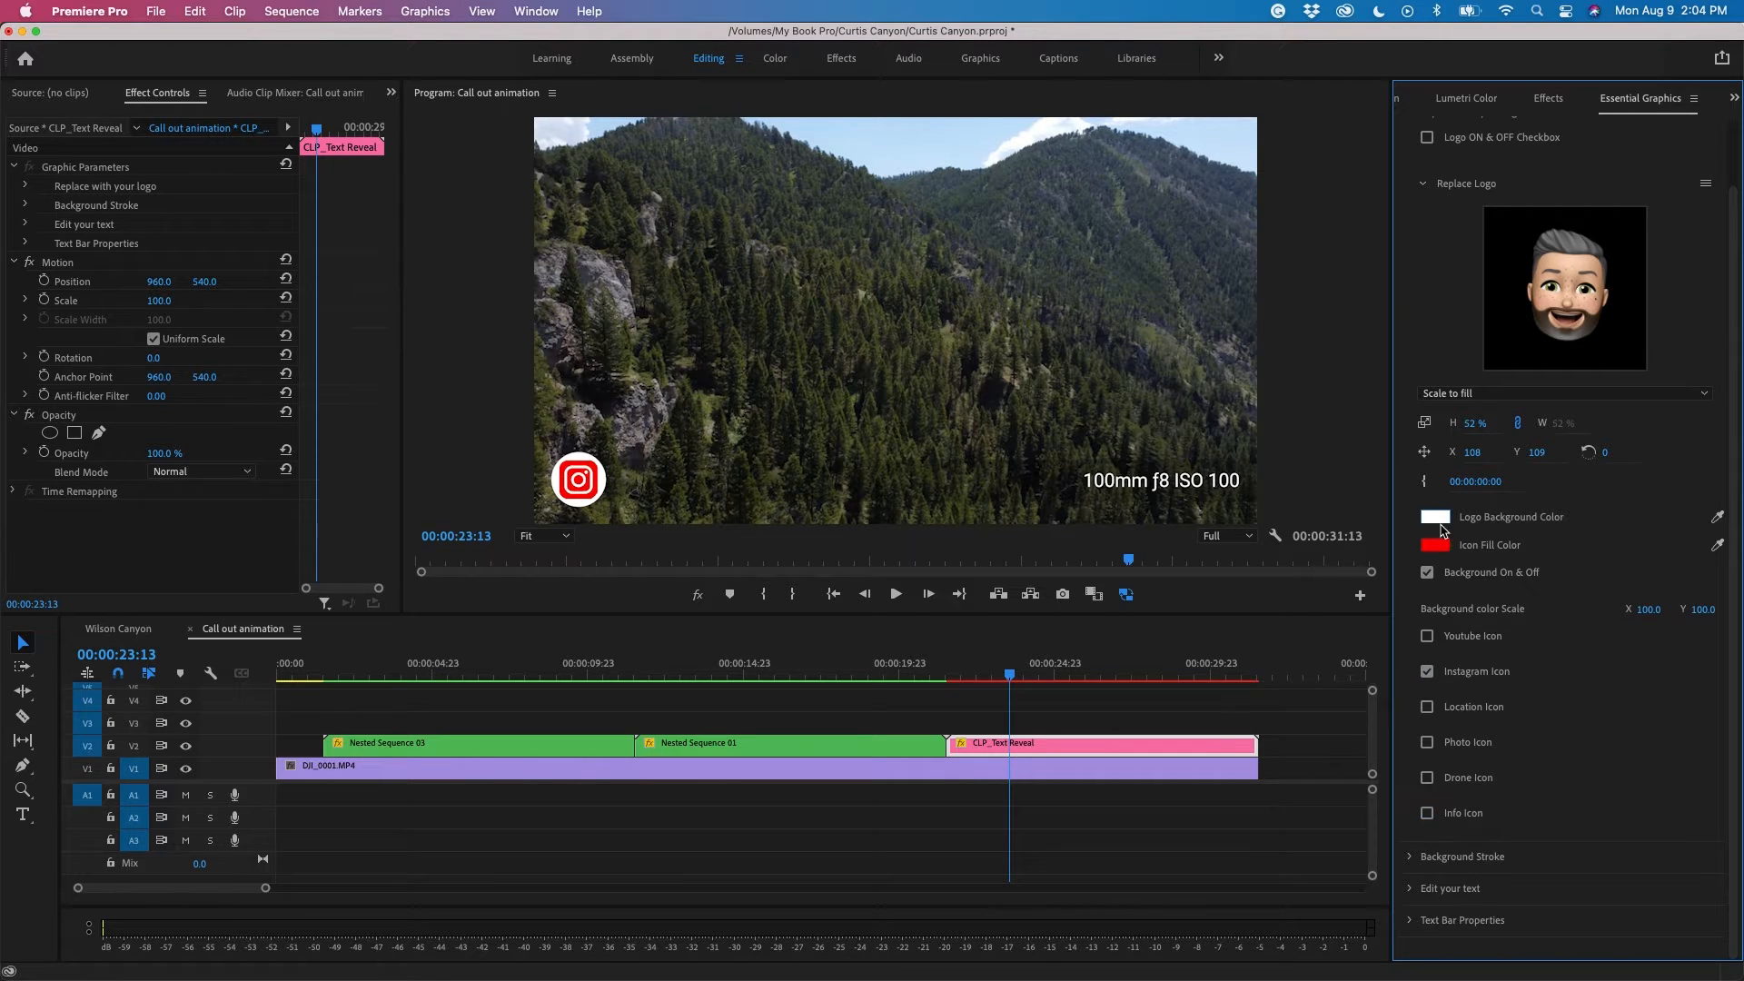
Set the logo background color to red and the icon fill color to white (FFFFFF)
click(1437, 518)
drag(993, 330, 1176, 462)
click(1299, 198)
click(1437, 545)
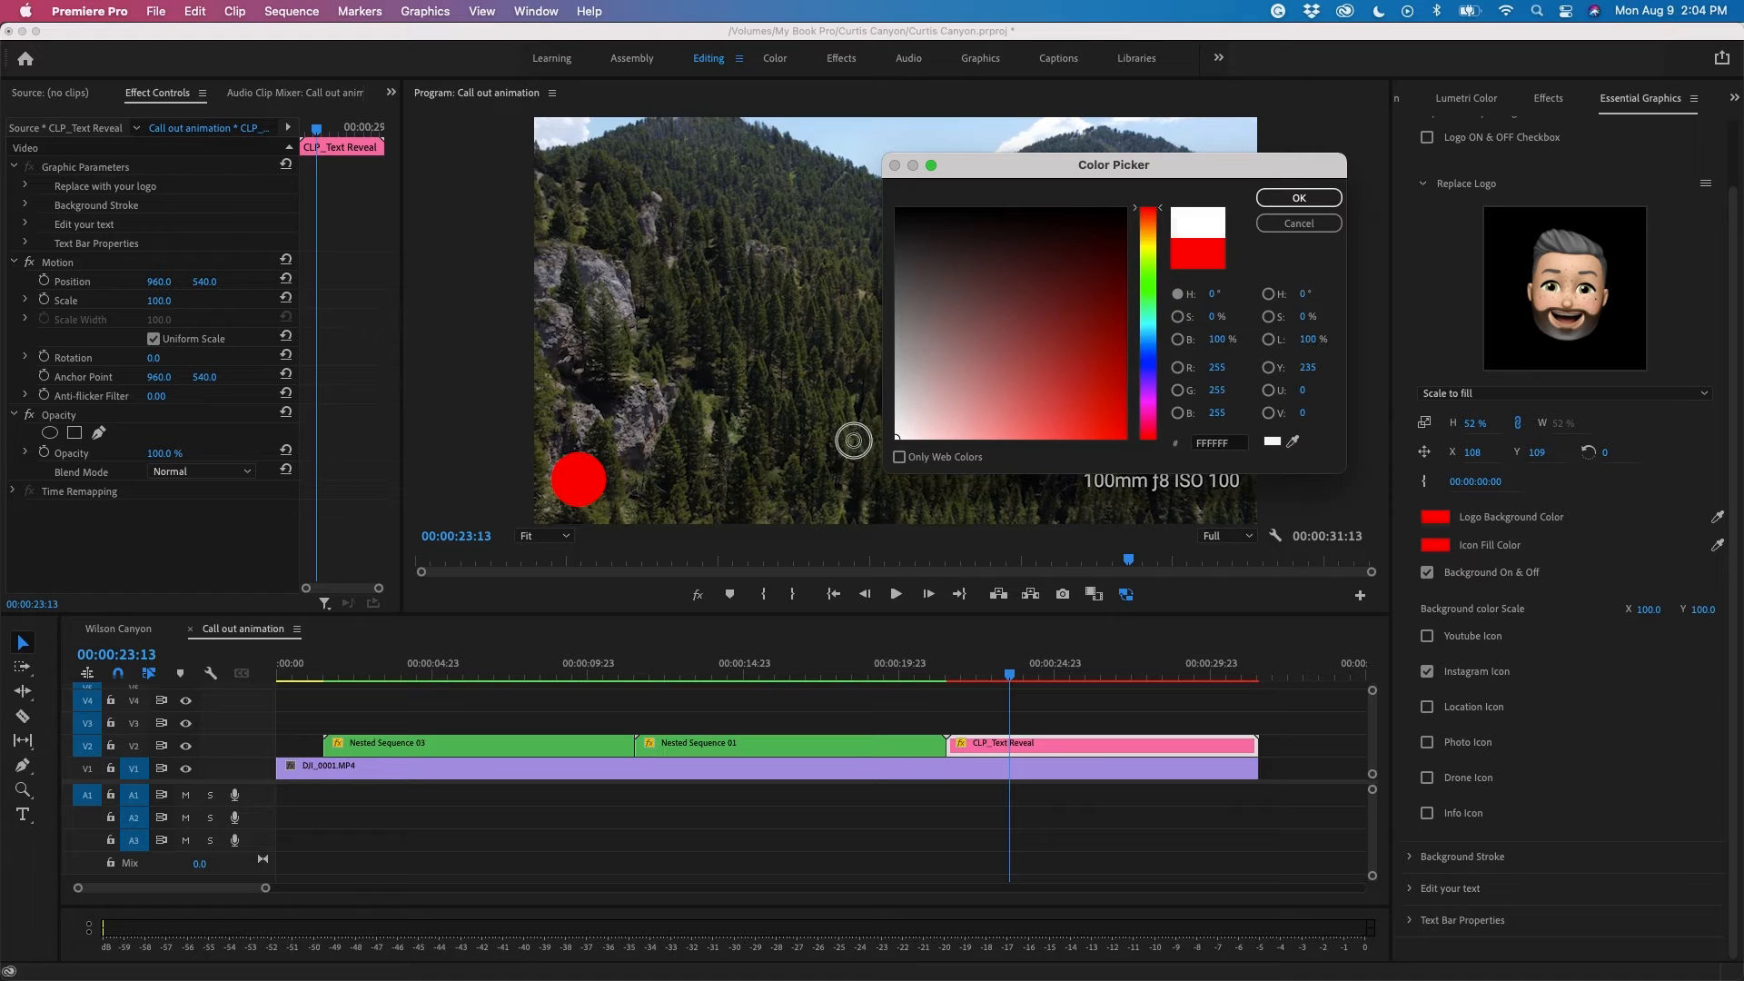
click(1294, 201)
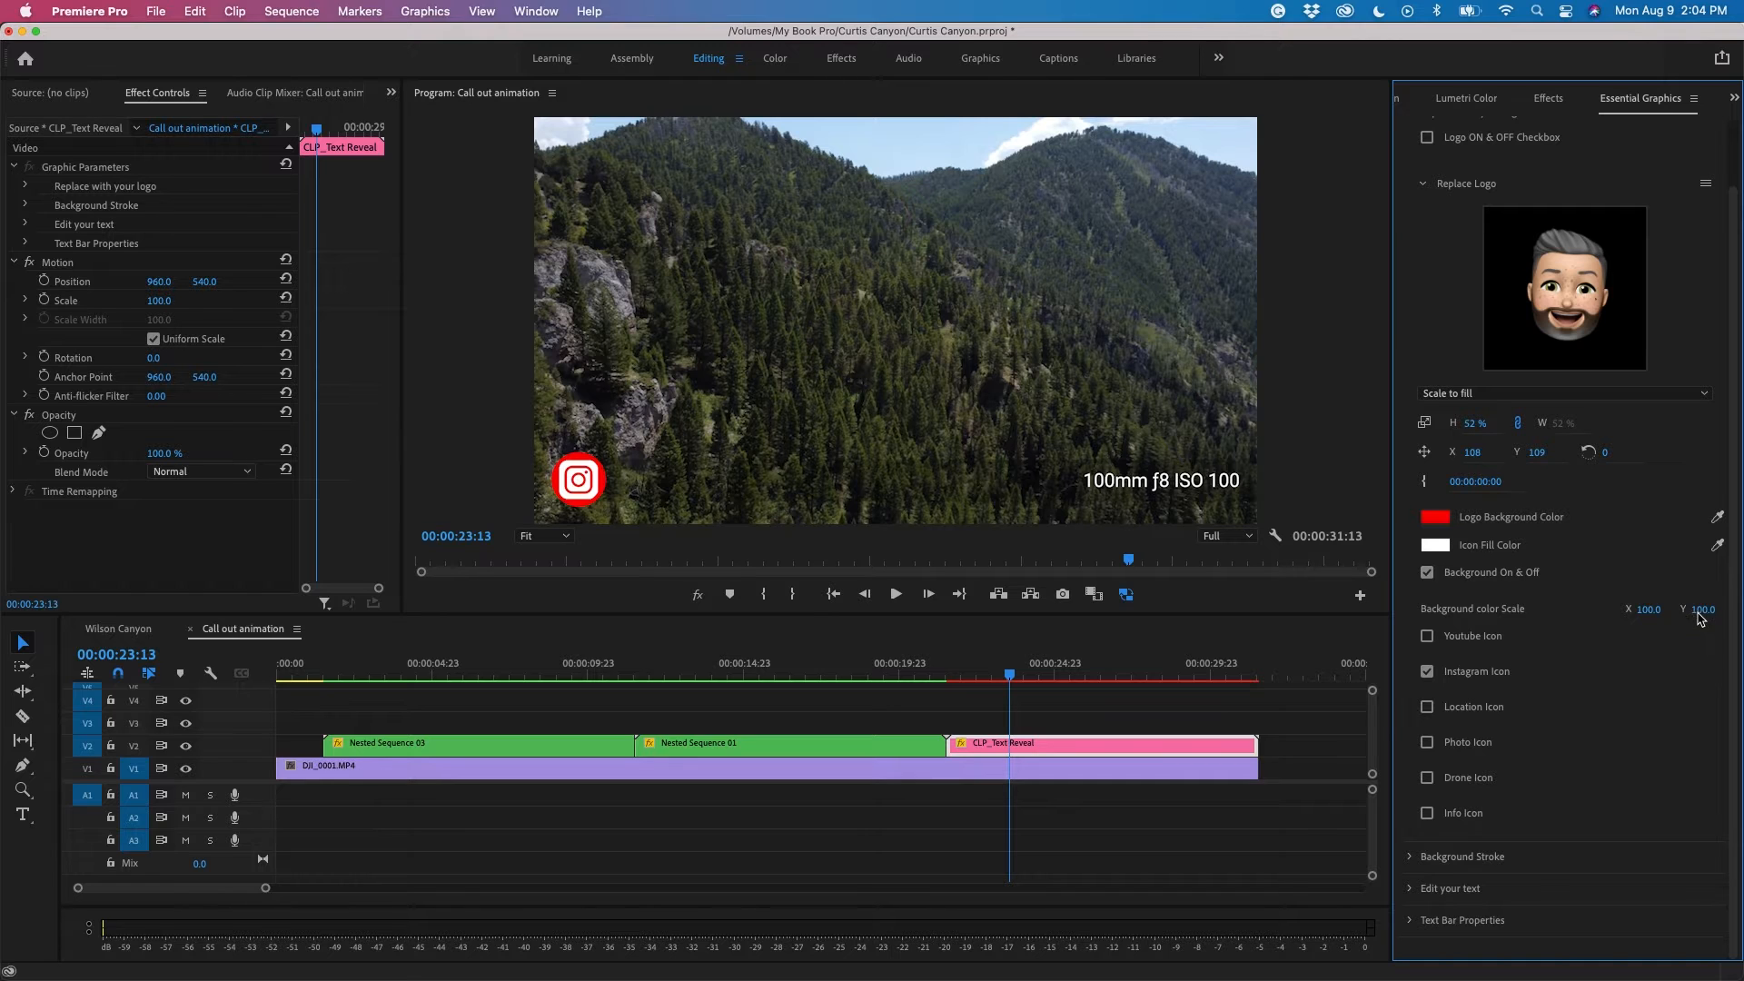
Set the background color scale to 104 and enable the background stroke, with the logo background switched on
drag(1699, 616, 1701, 616)
click(1427, 572)
click(1413, 859)
scroll(1582, 734, down, 3)
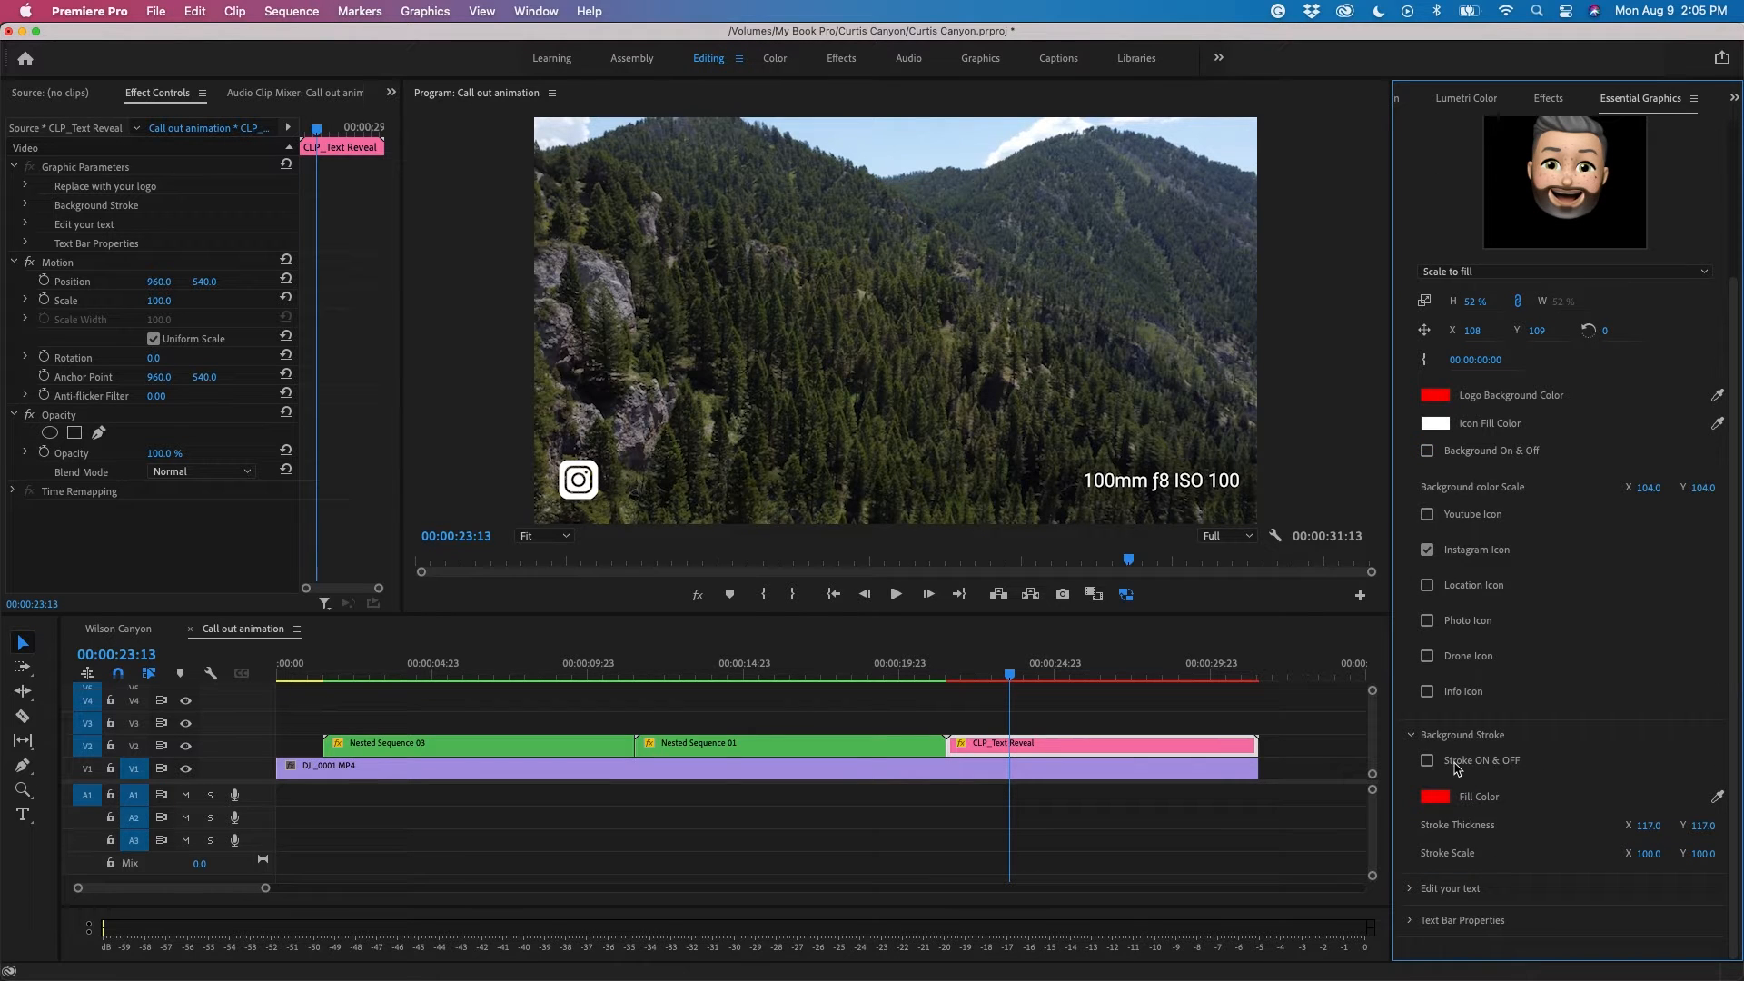
click(1427, 760)
click(1428, 451)
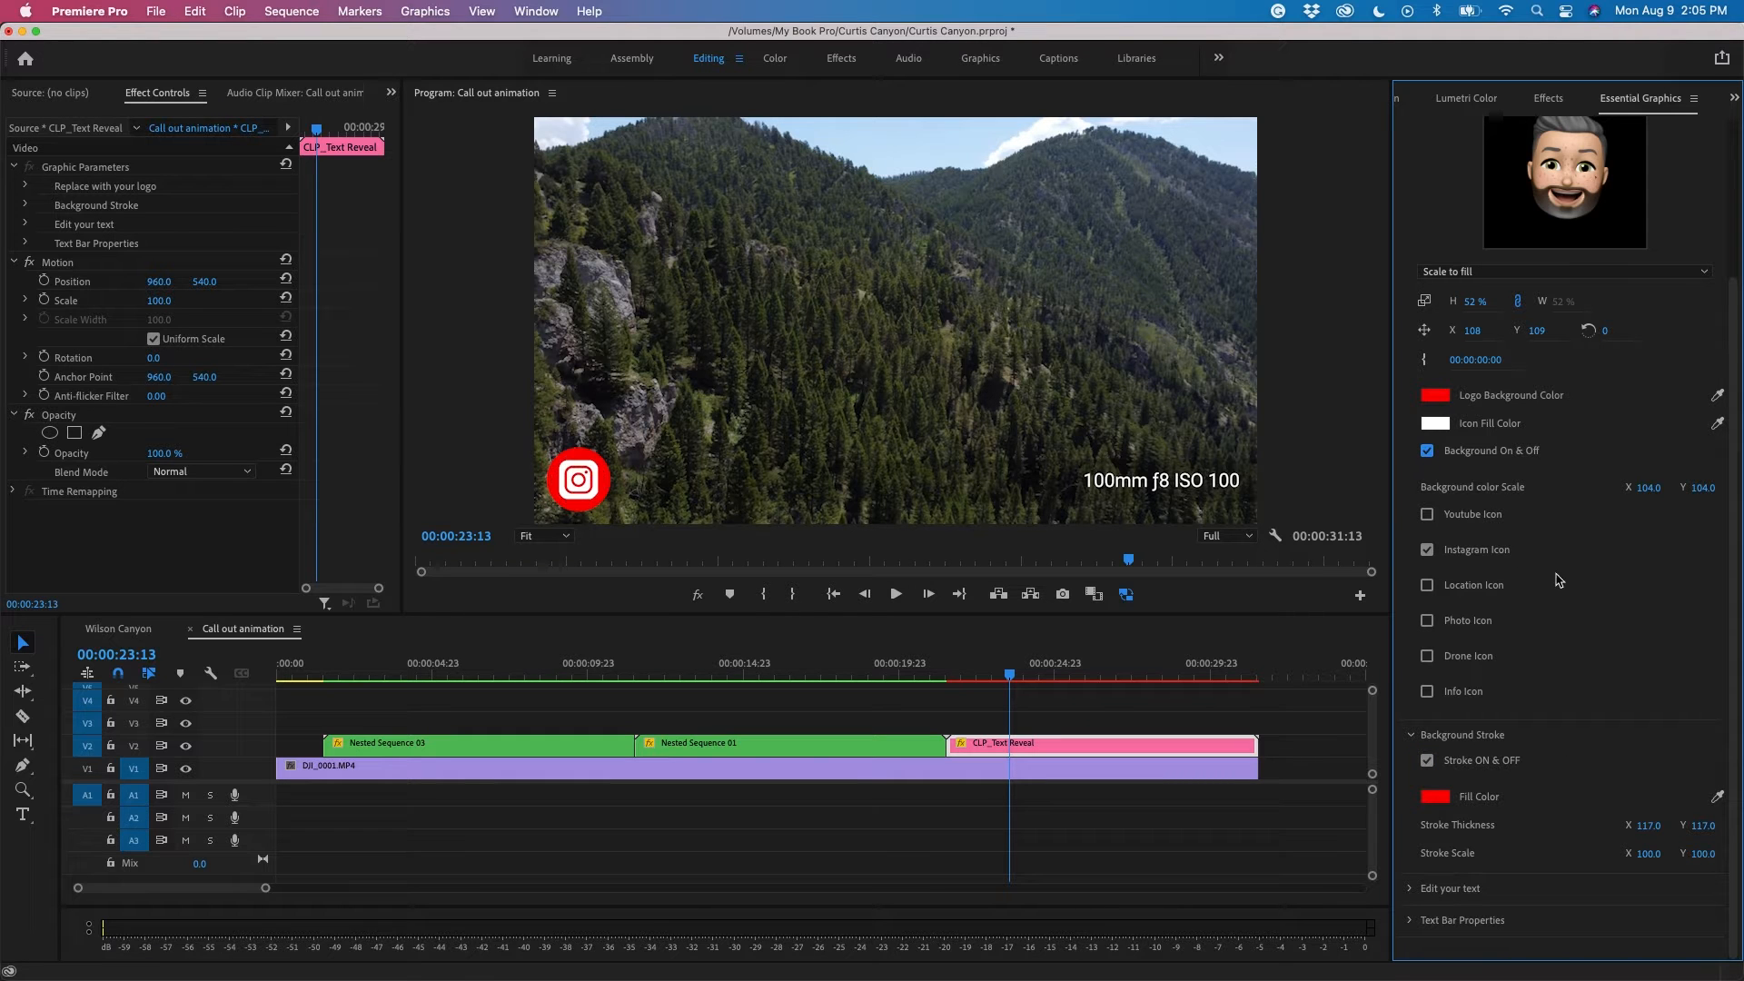
Set the logo background color to black
click(1434, 396)
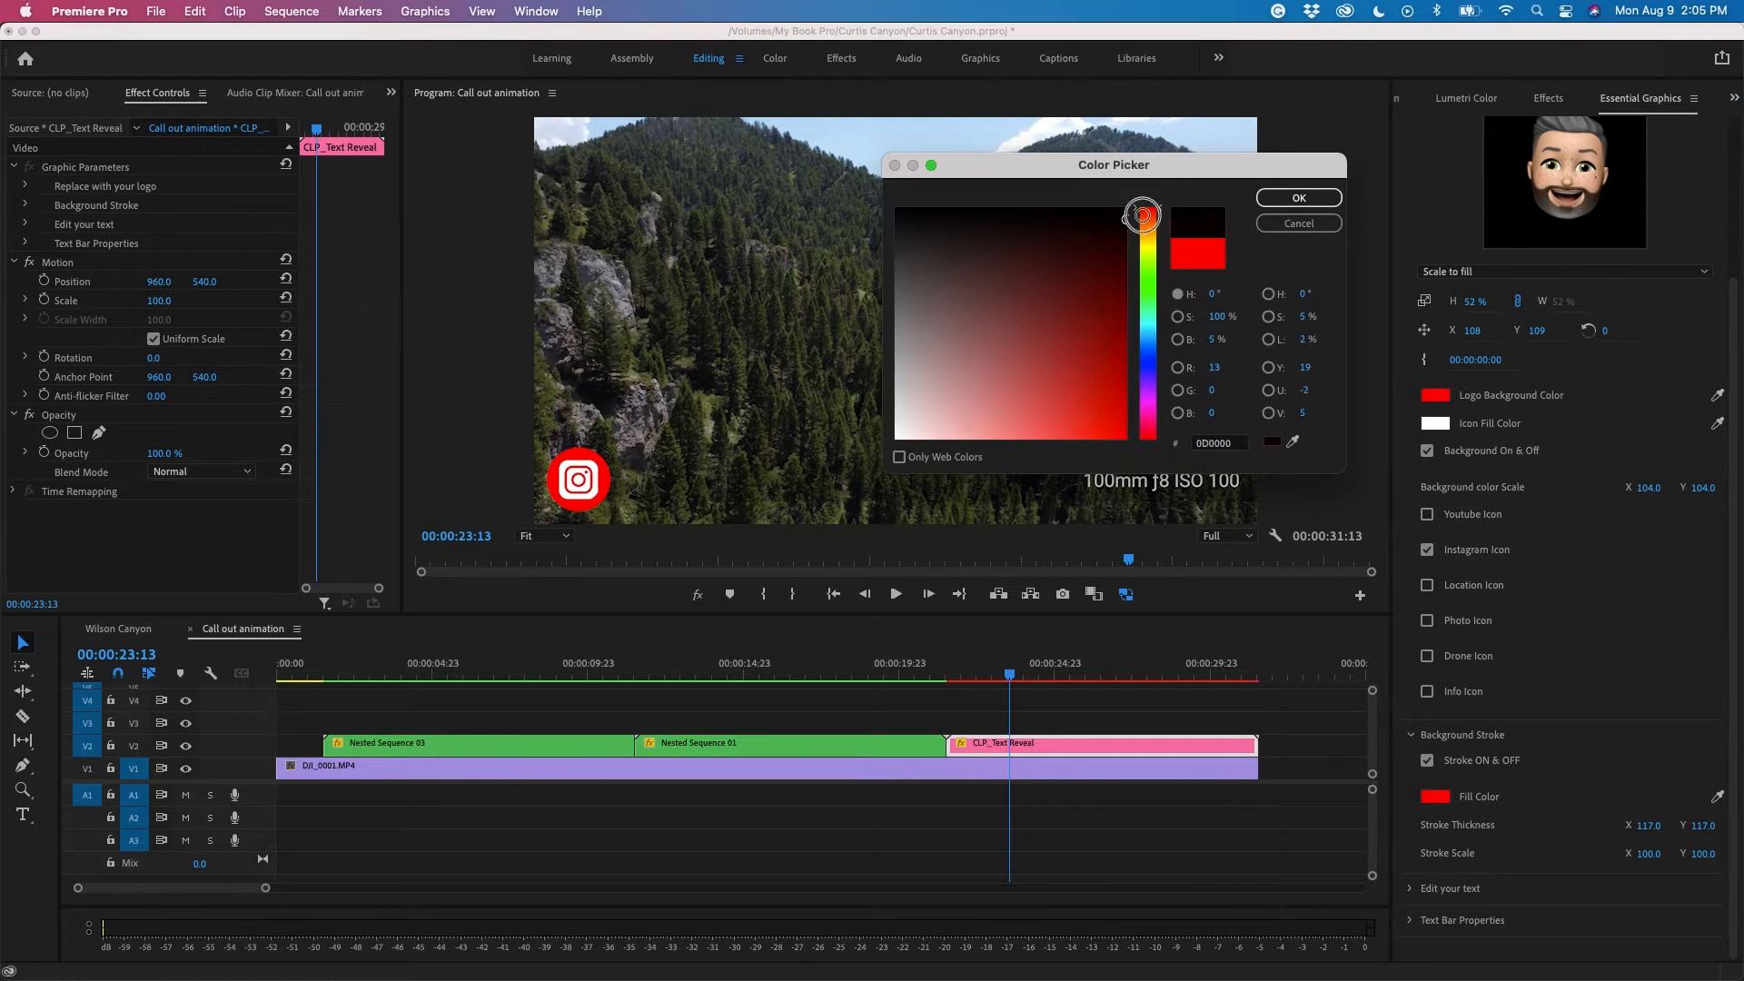
click(1299, 198)
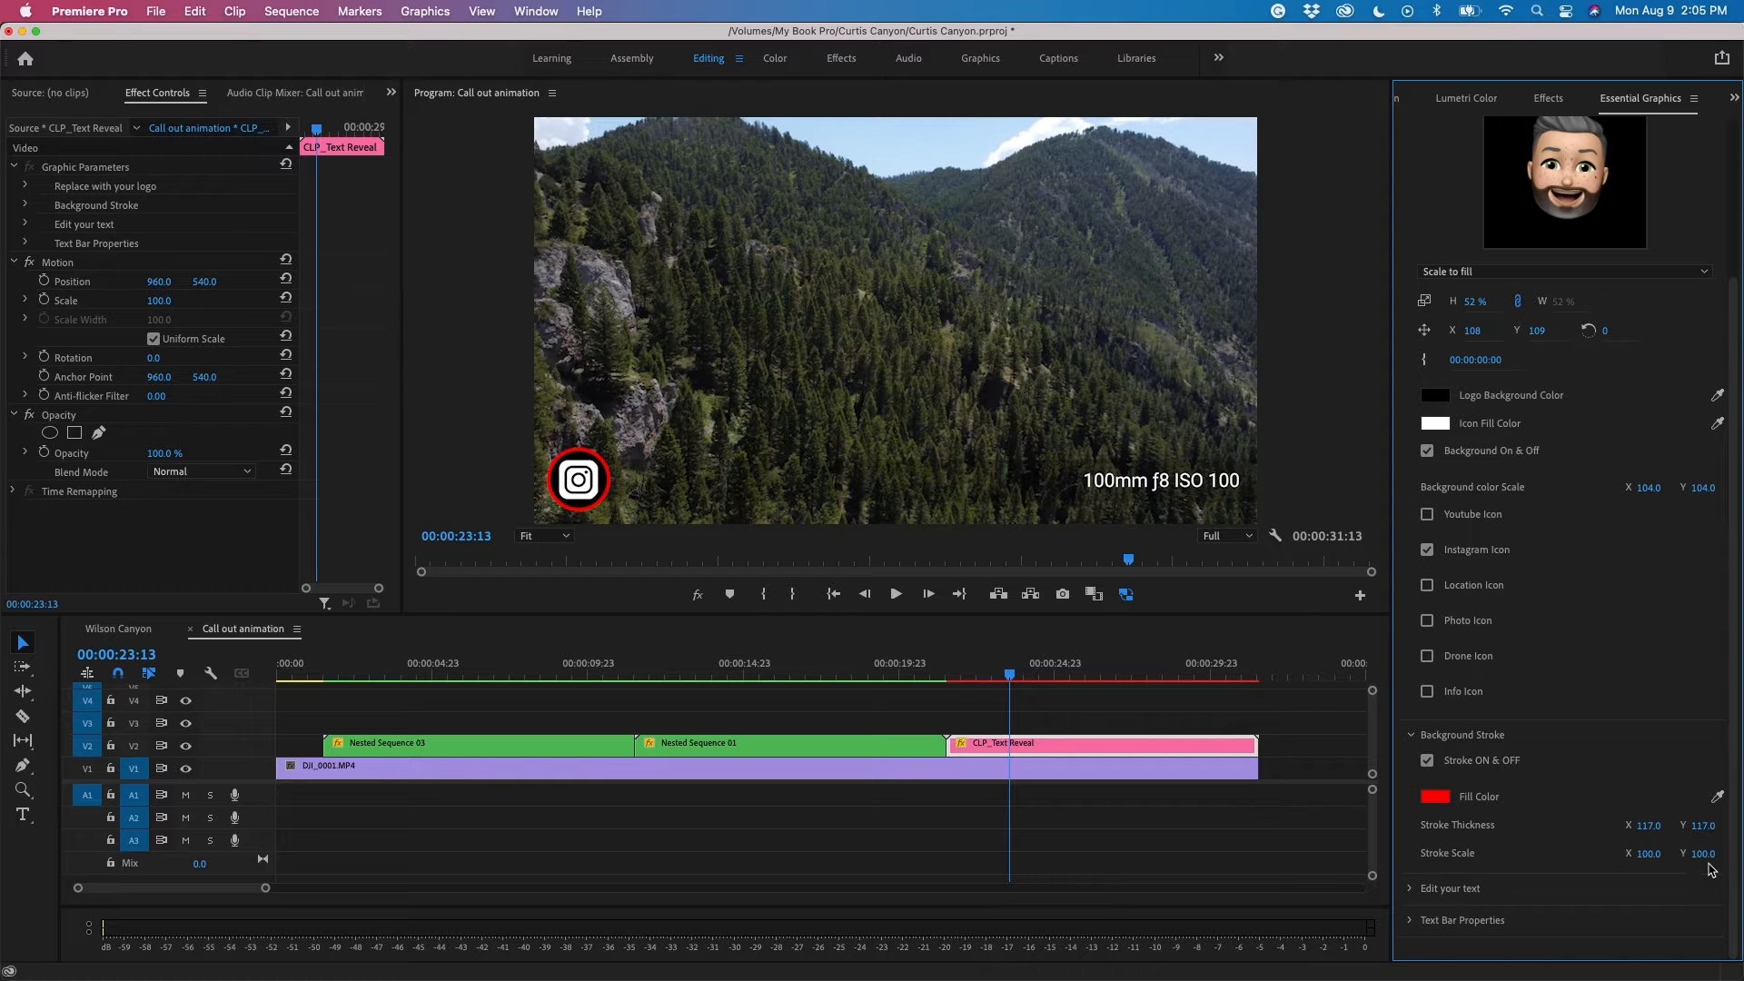
Set the background stroke's thickness to 136 and its scale to 124 on both axes
drag(1707, 861, 1698, 828)
click(1698, 827)
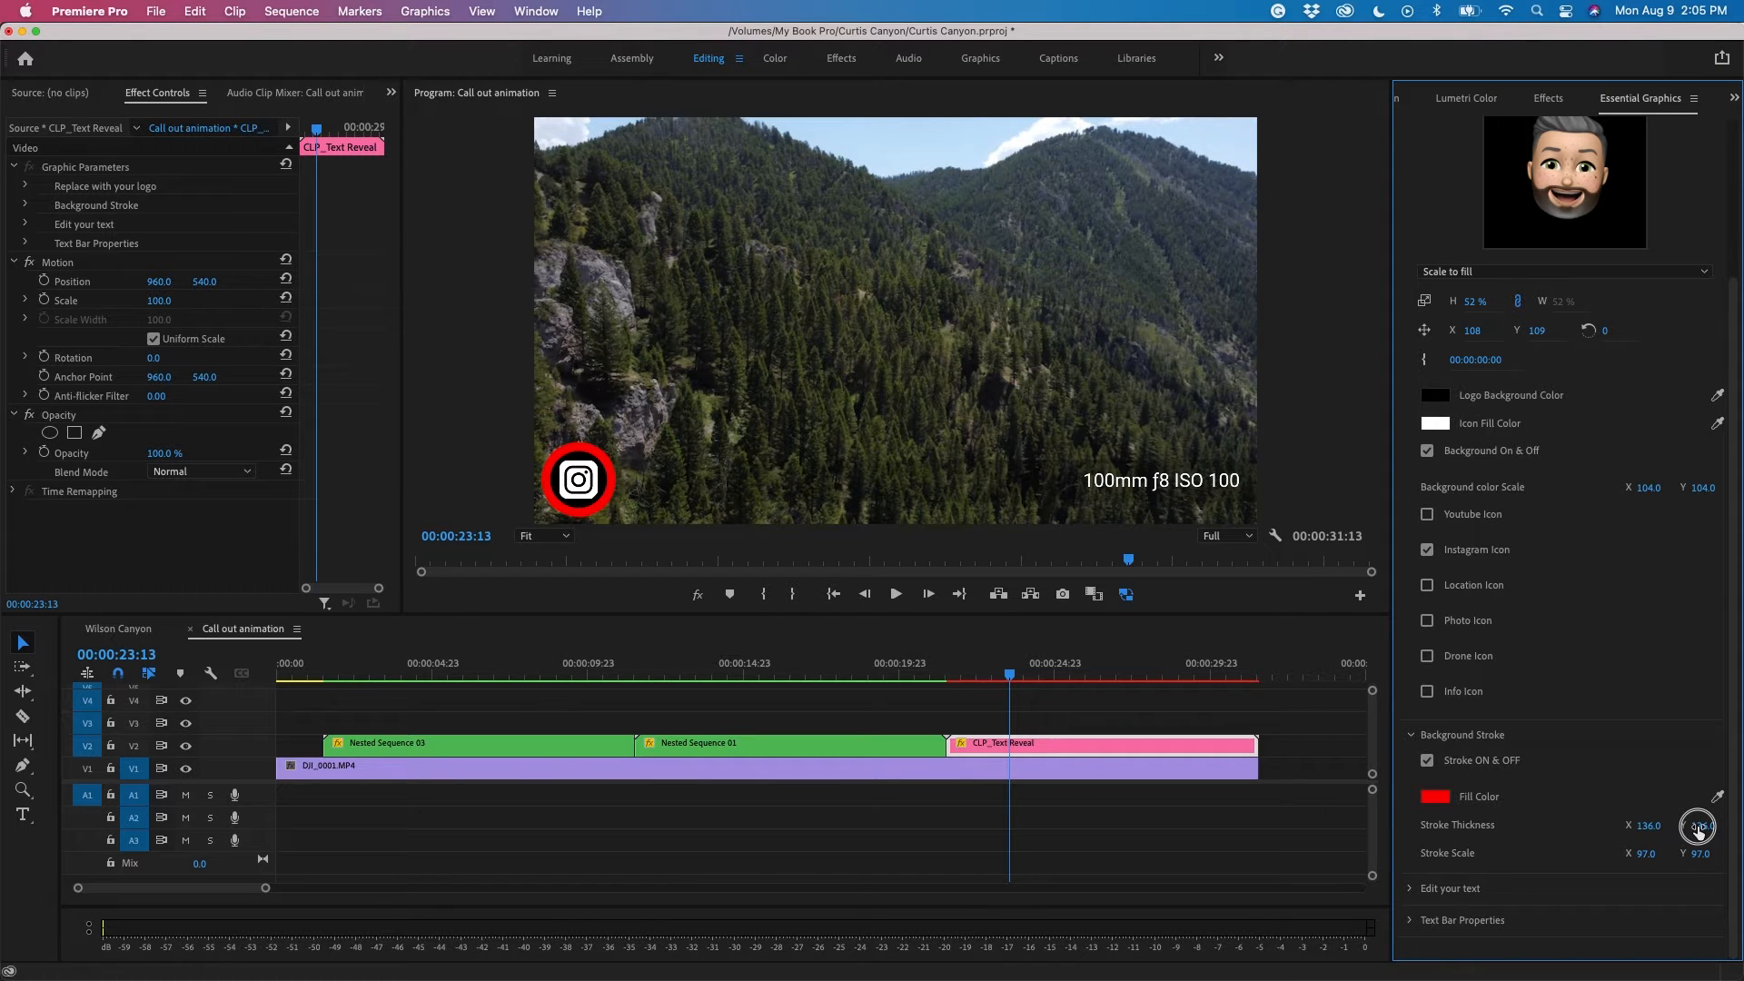
drag(1698, 829, 1698, 829)
drag(1700, 861, 1700, 863)
drag(1700, 862, 1700, 863)
drag(1700, 861, 1700, 861)
Change the logo background color to red and turn the background stroke off
click(1435, 395)
click(1030, 317)
drag(1029, 317, 1128, 440)
click(1300, 199)
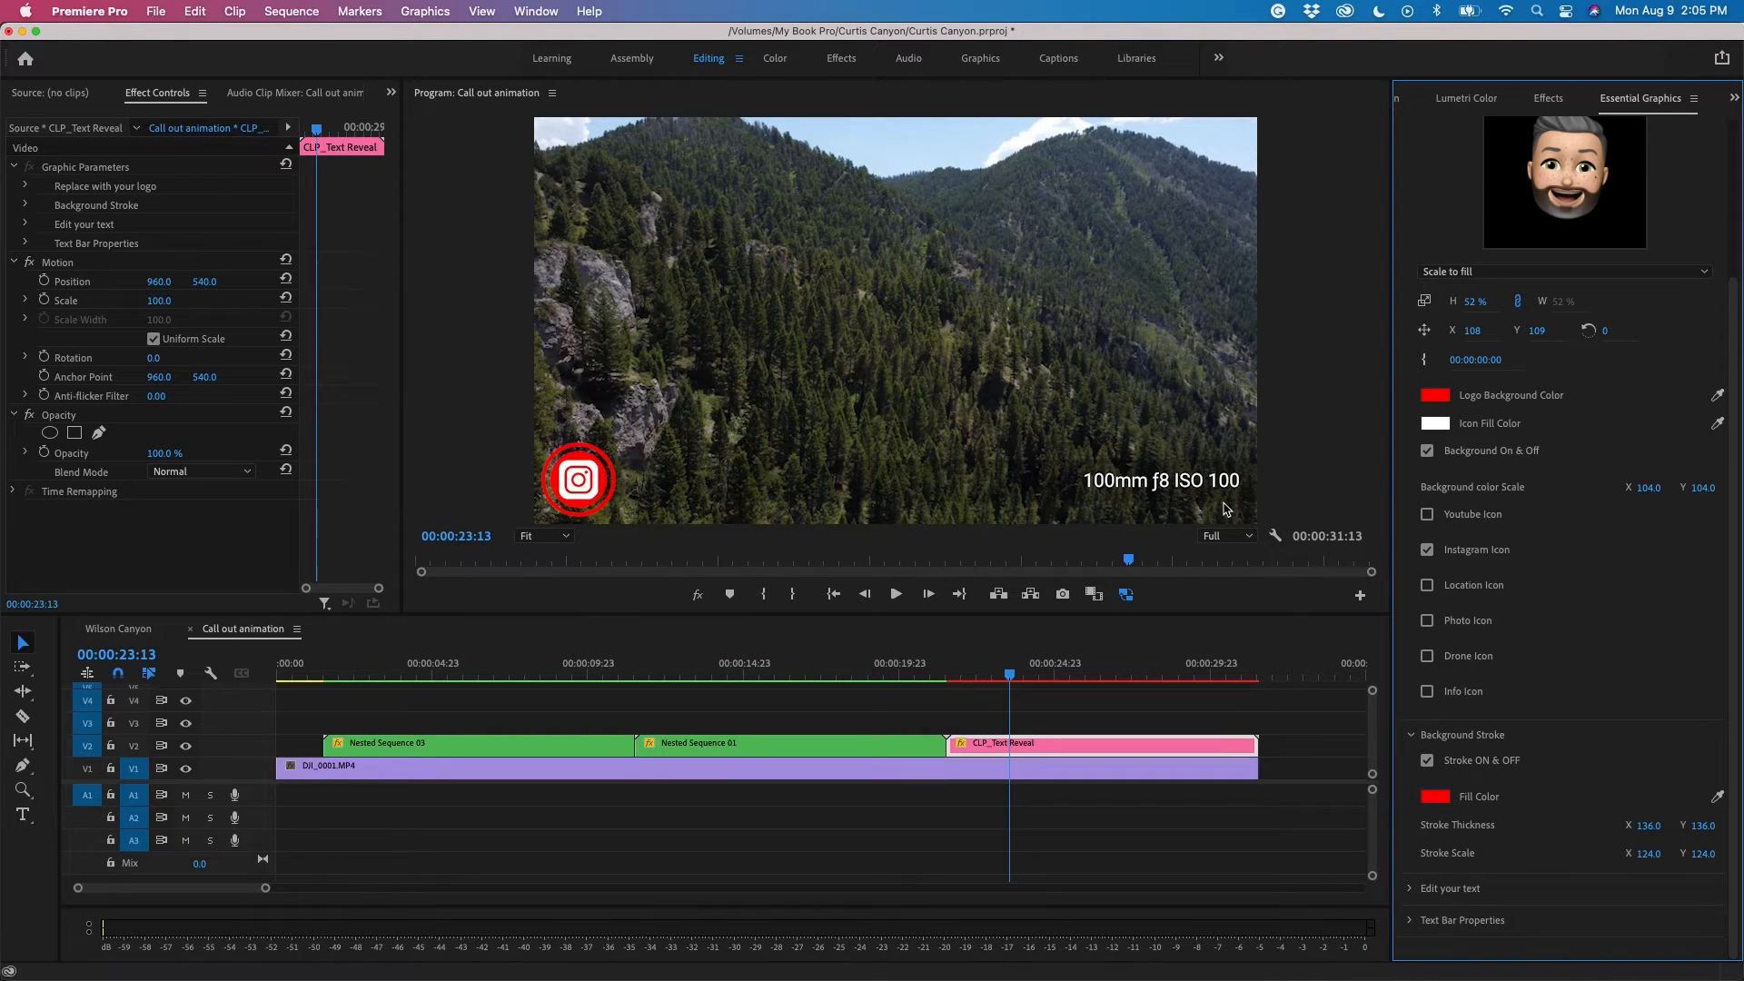
click(1431, 763)
Set the call-out text size to 85 and its vertical position to 555
click(1412, 893)
scroll(1414, 835, down, 5)
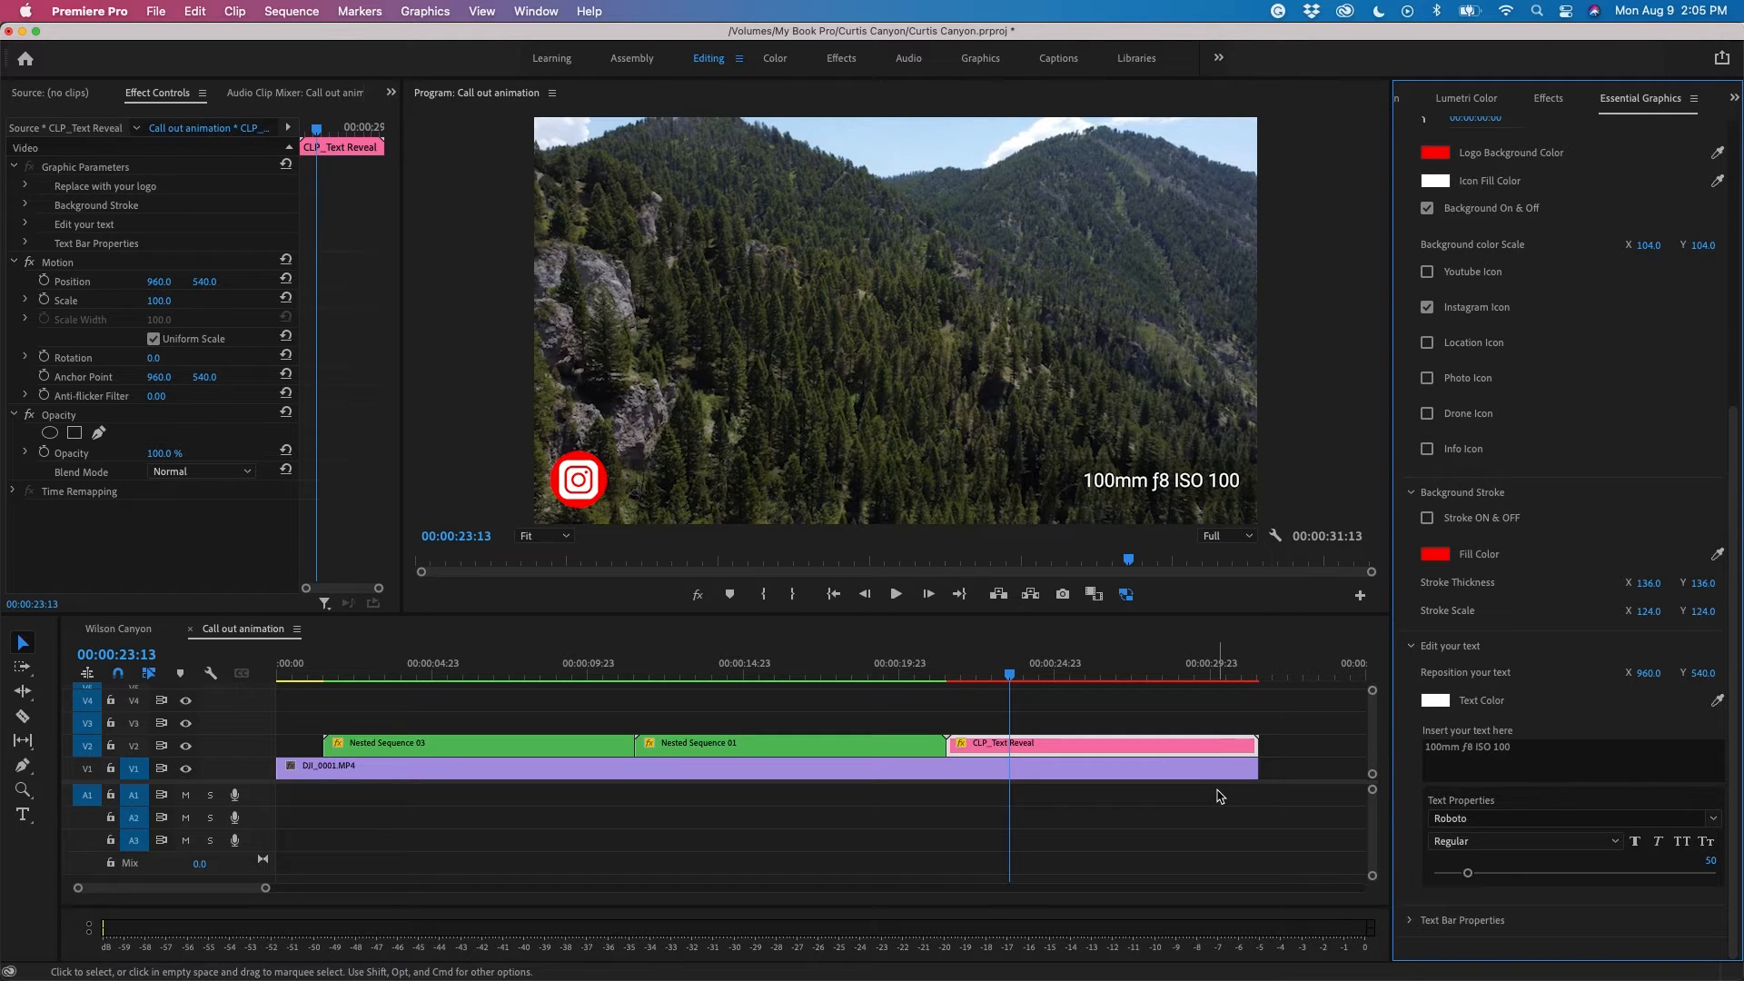
click(1472, 749)
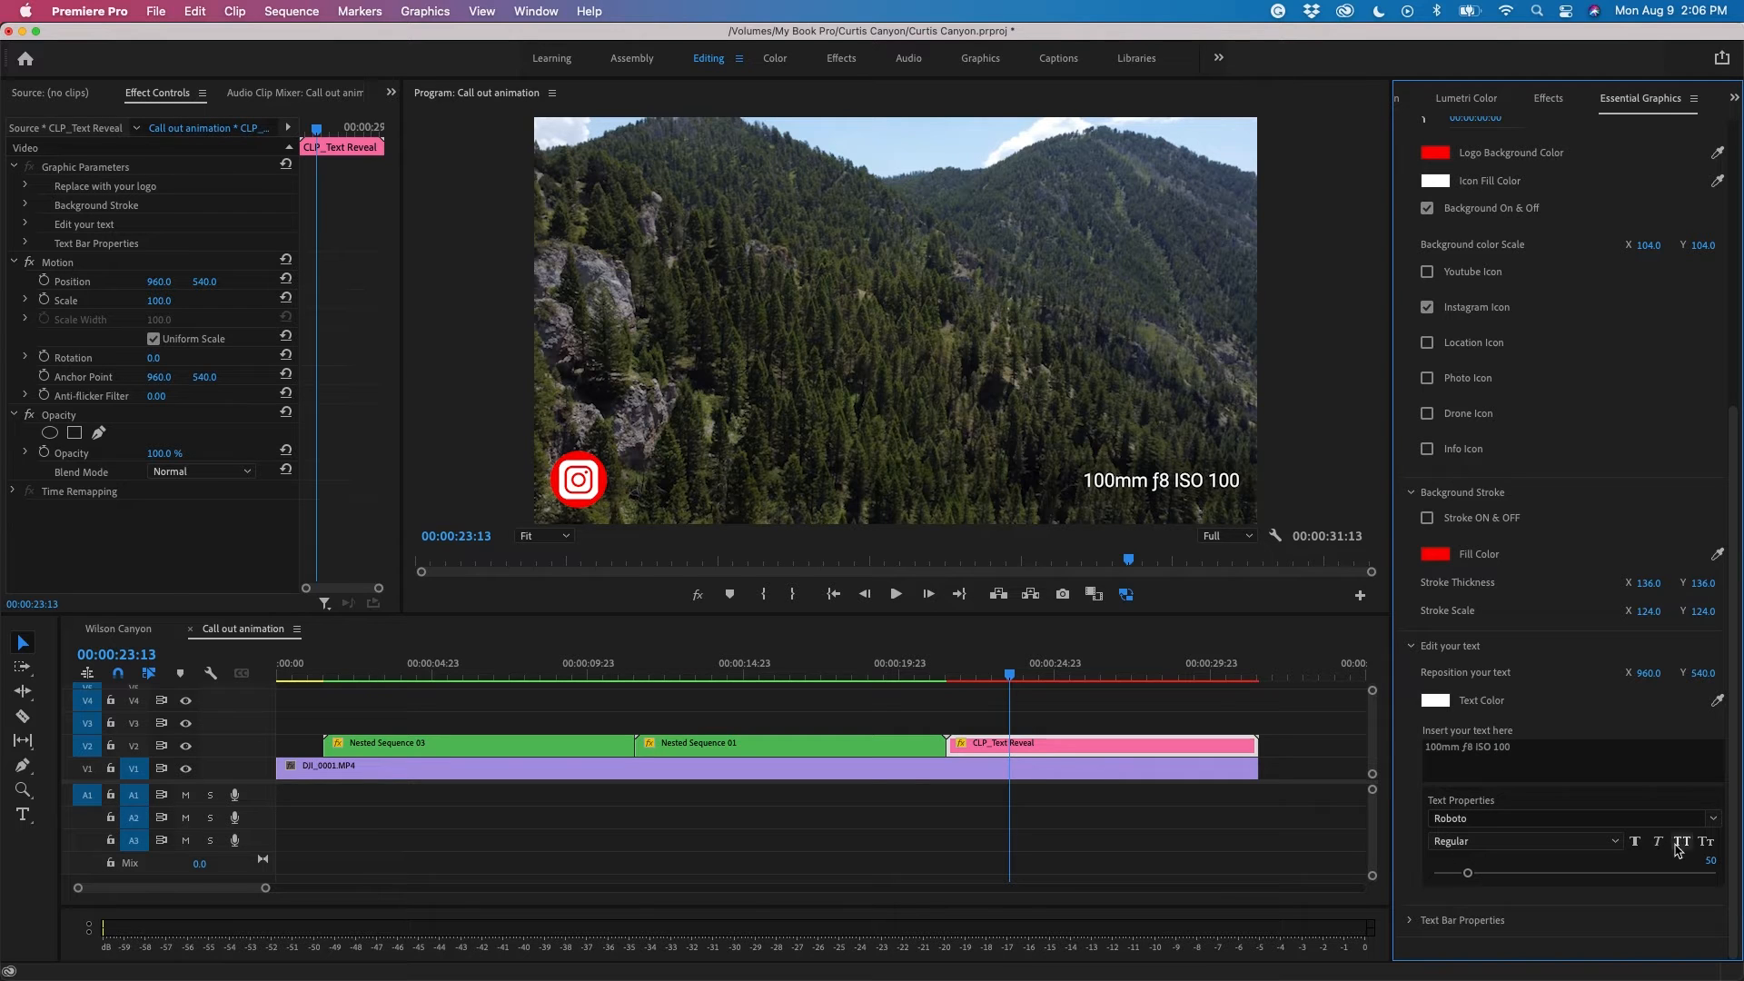
drag(1467, 873, 1493, 874)
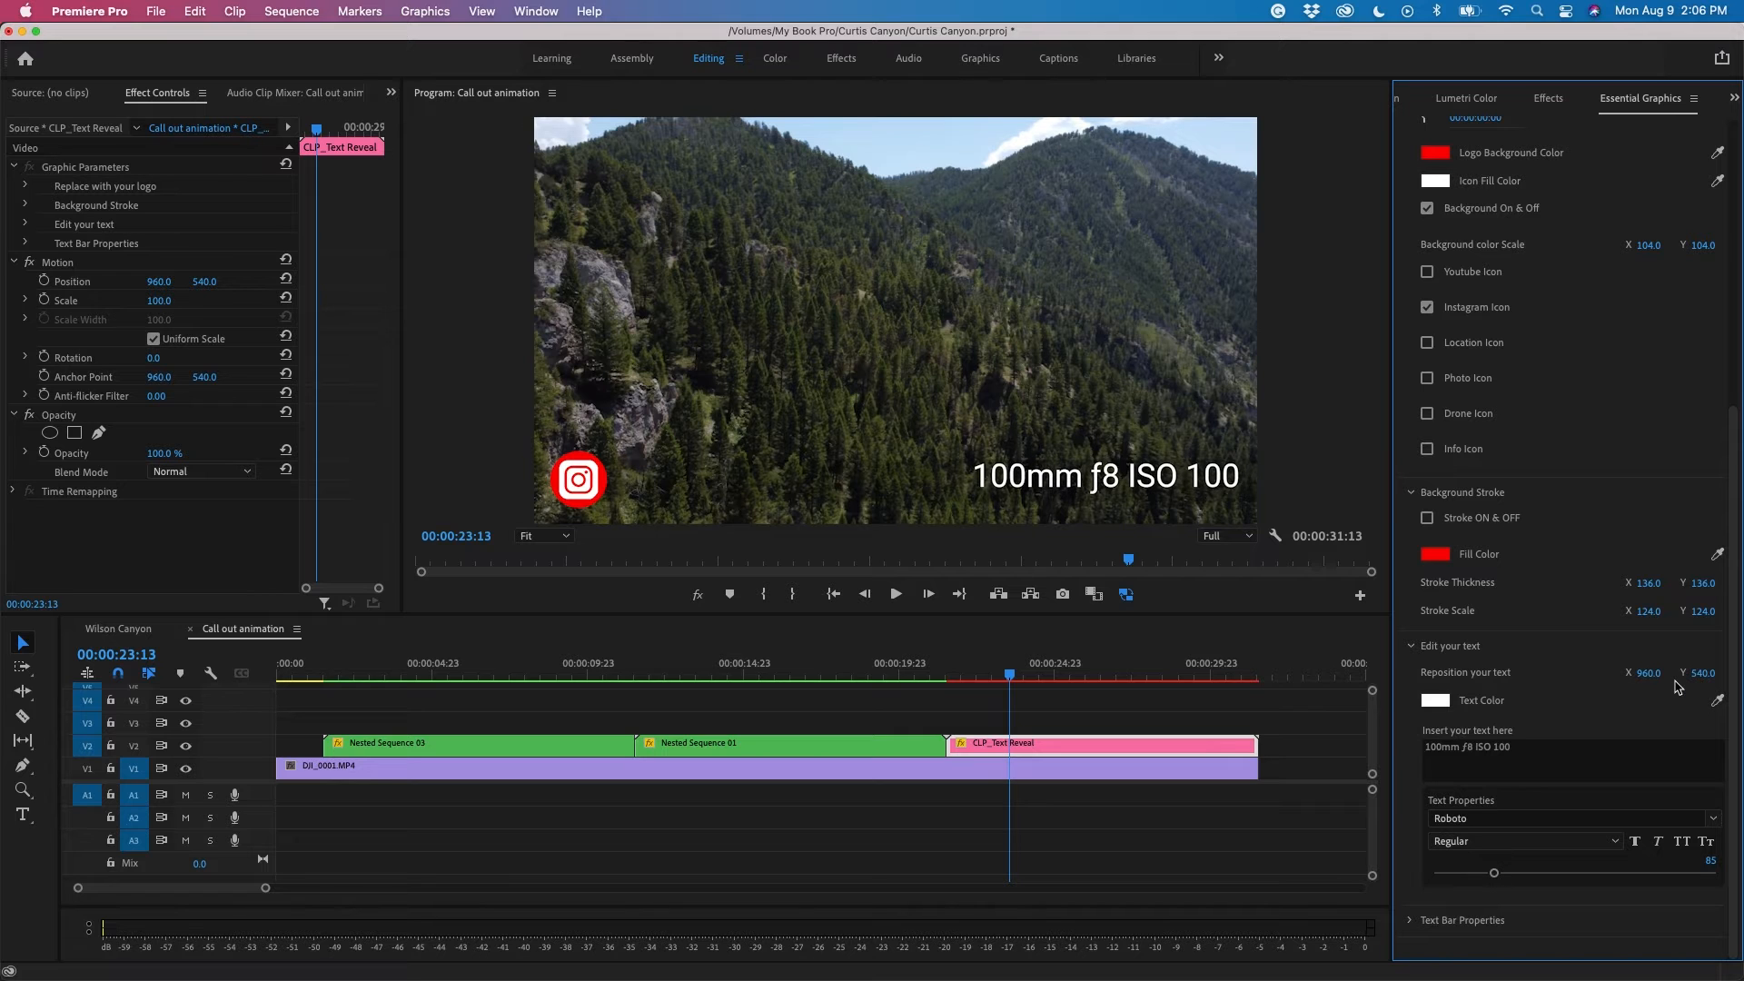
click(1704, 674)
drag(1704, 674, 1710, 674)
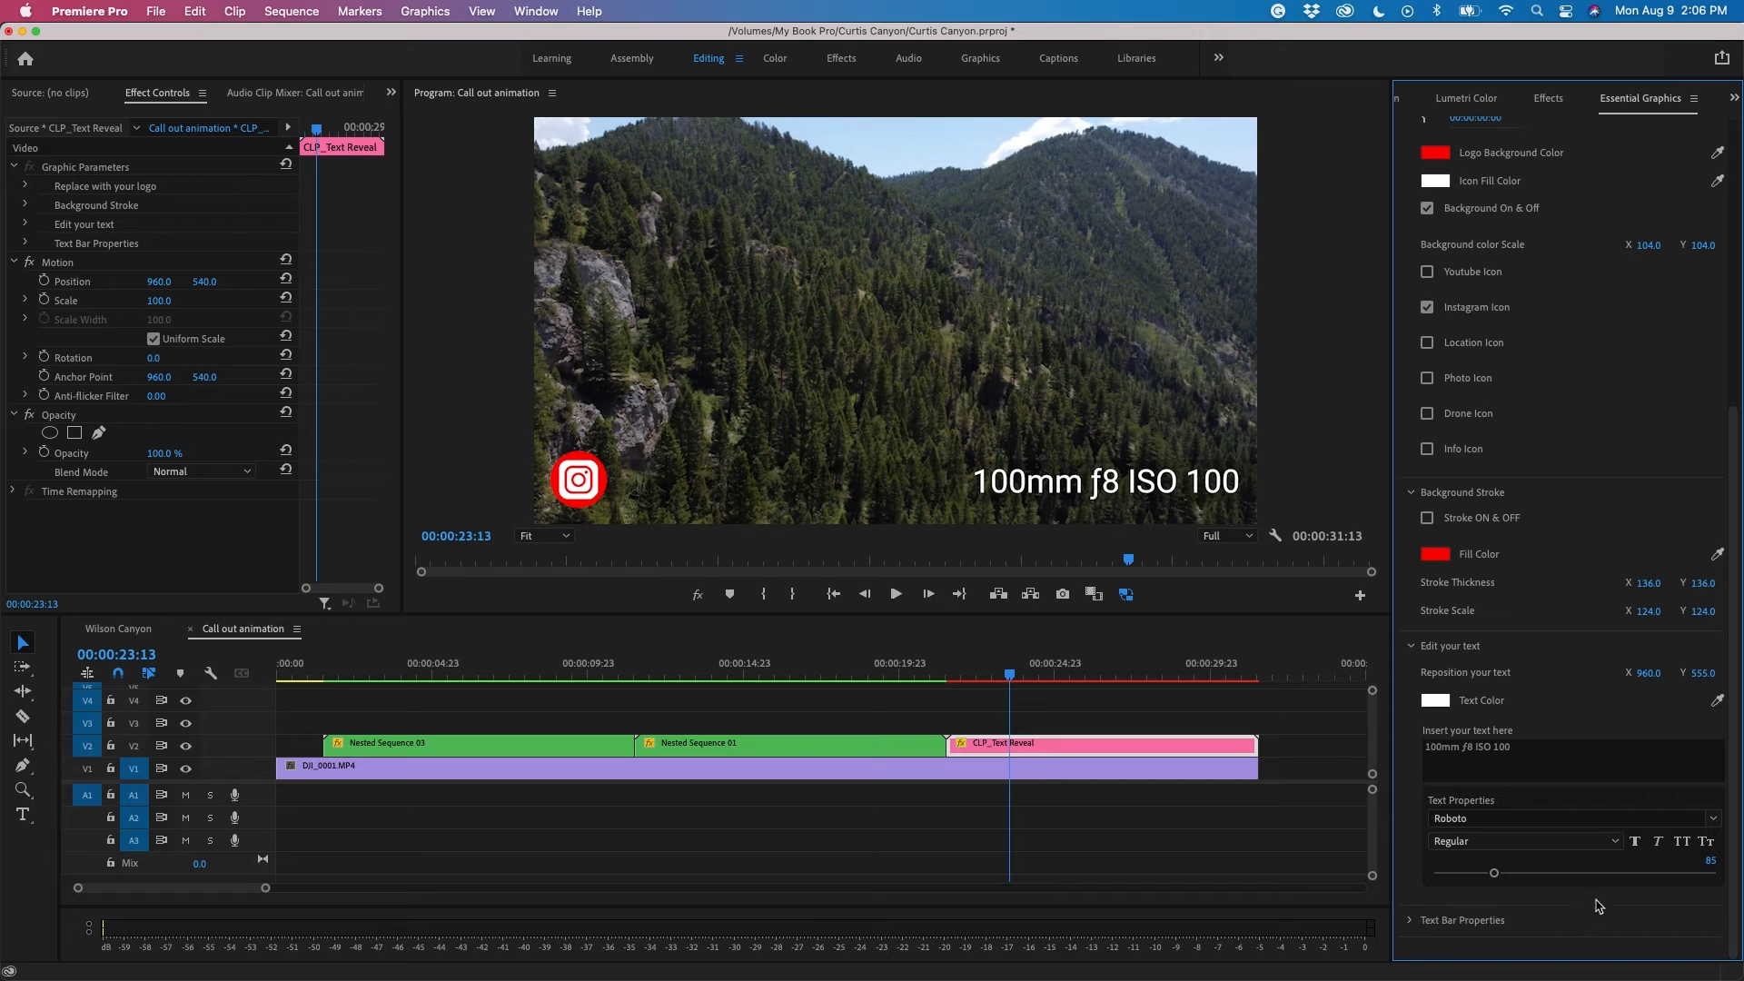
Set the call-out text to Roboto Bold and its horizontal position to 21, next to the icon
click(1613, 843)
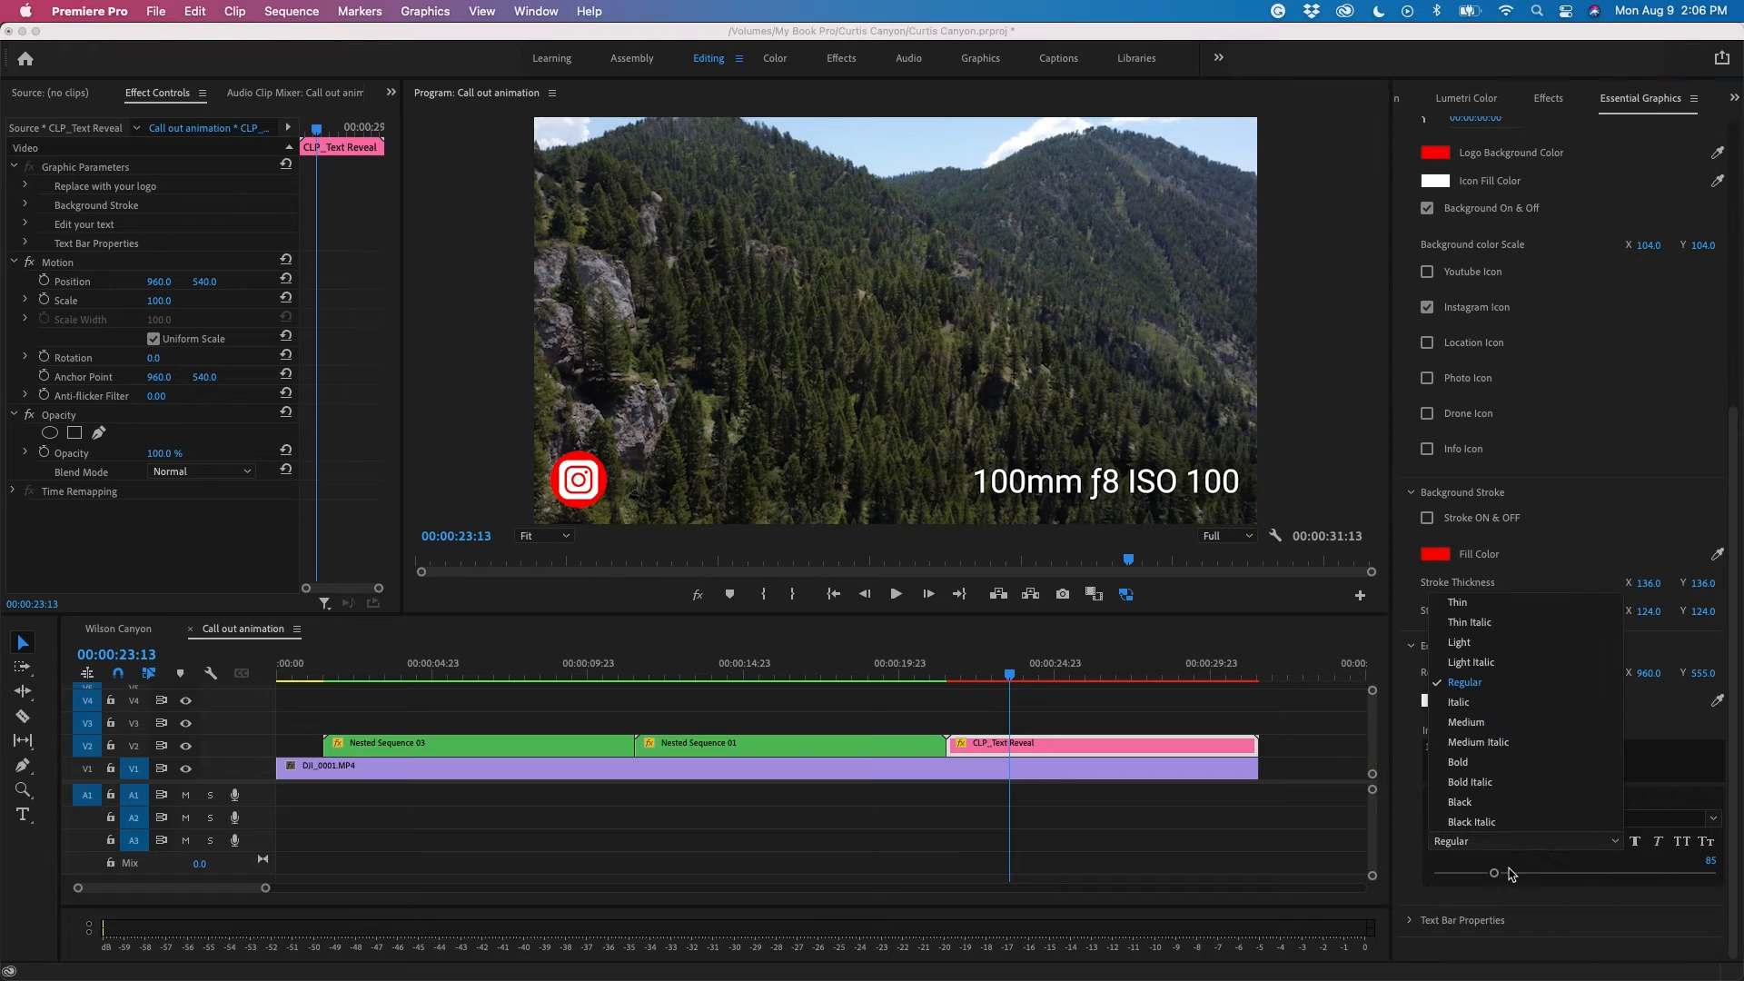
click(1497, 762)
drag(1645, 674, 1649, 676)
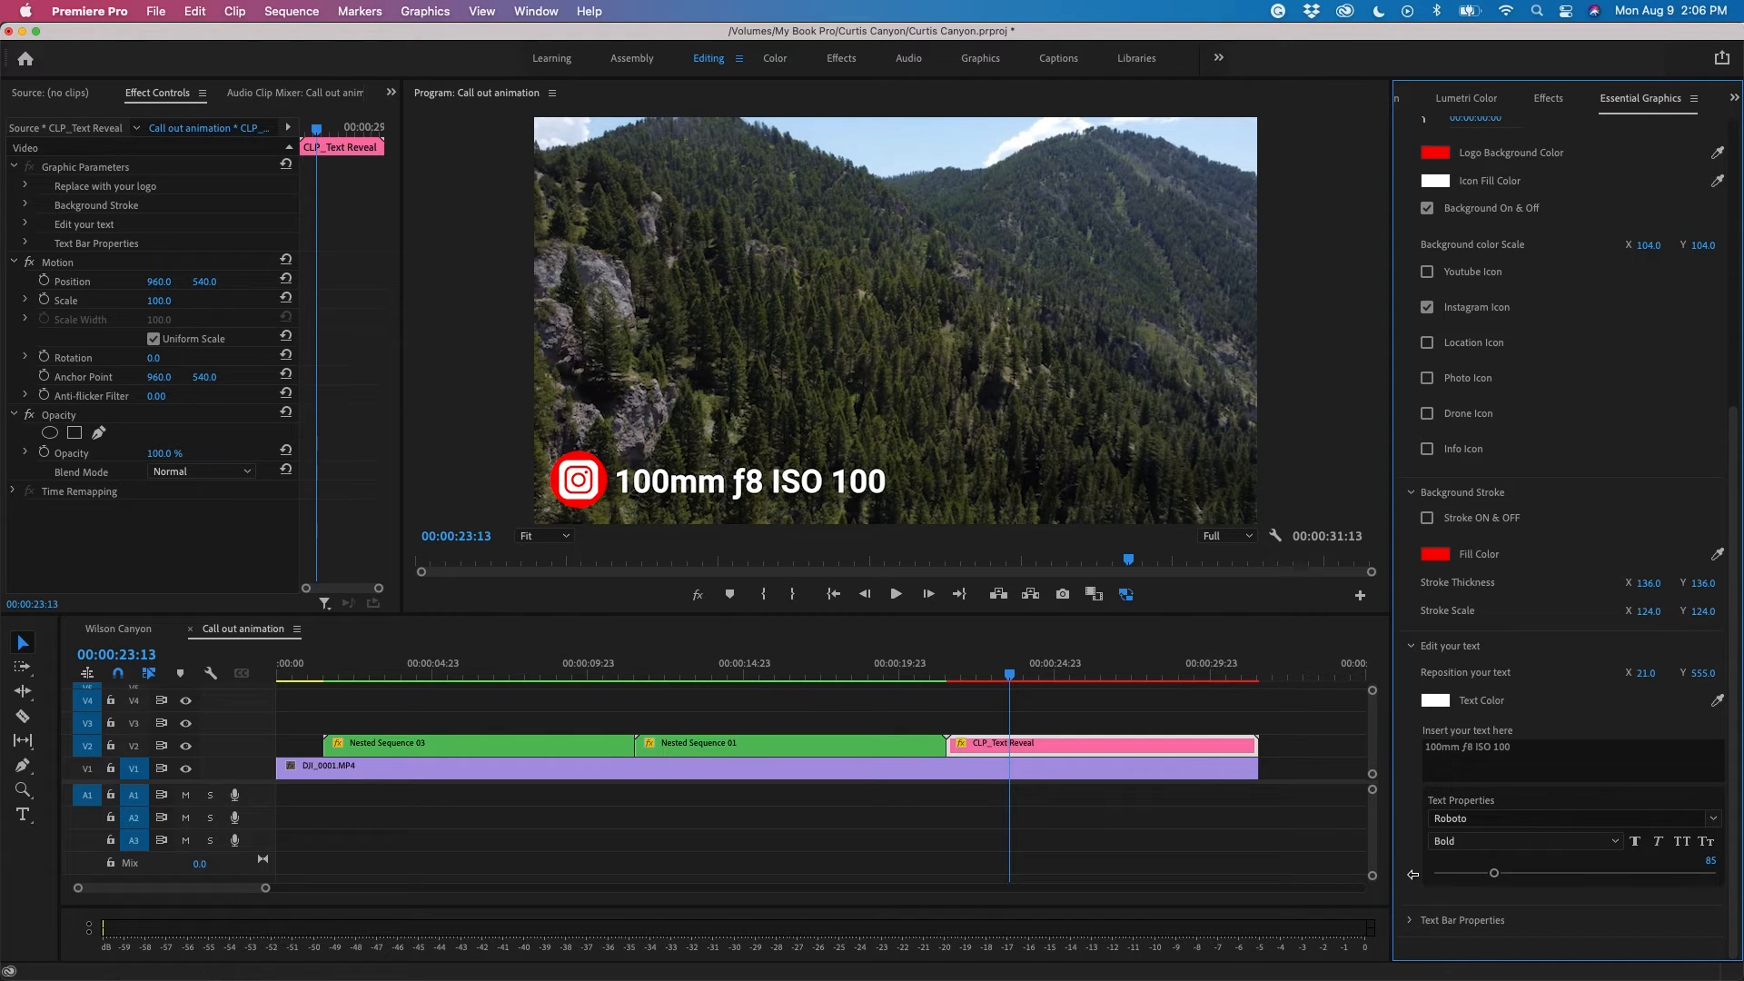
Set the text bar's opacity to 85 and shorten its length to 152
click(1411, 920)
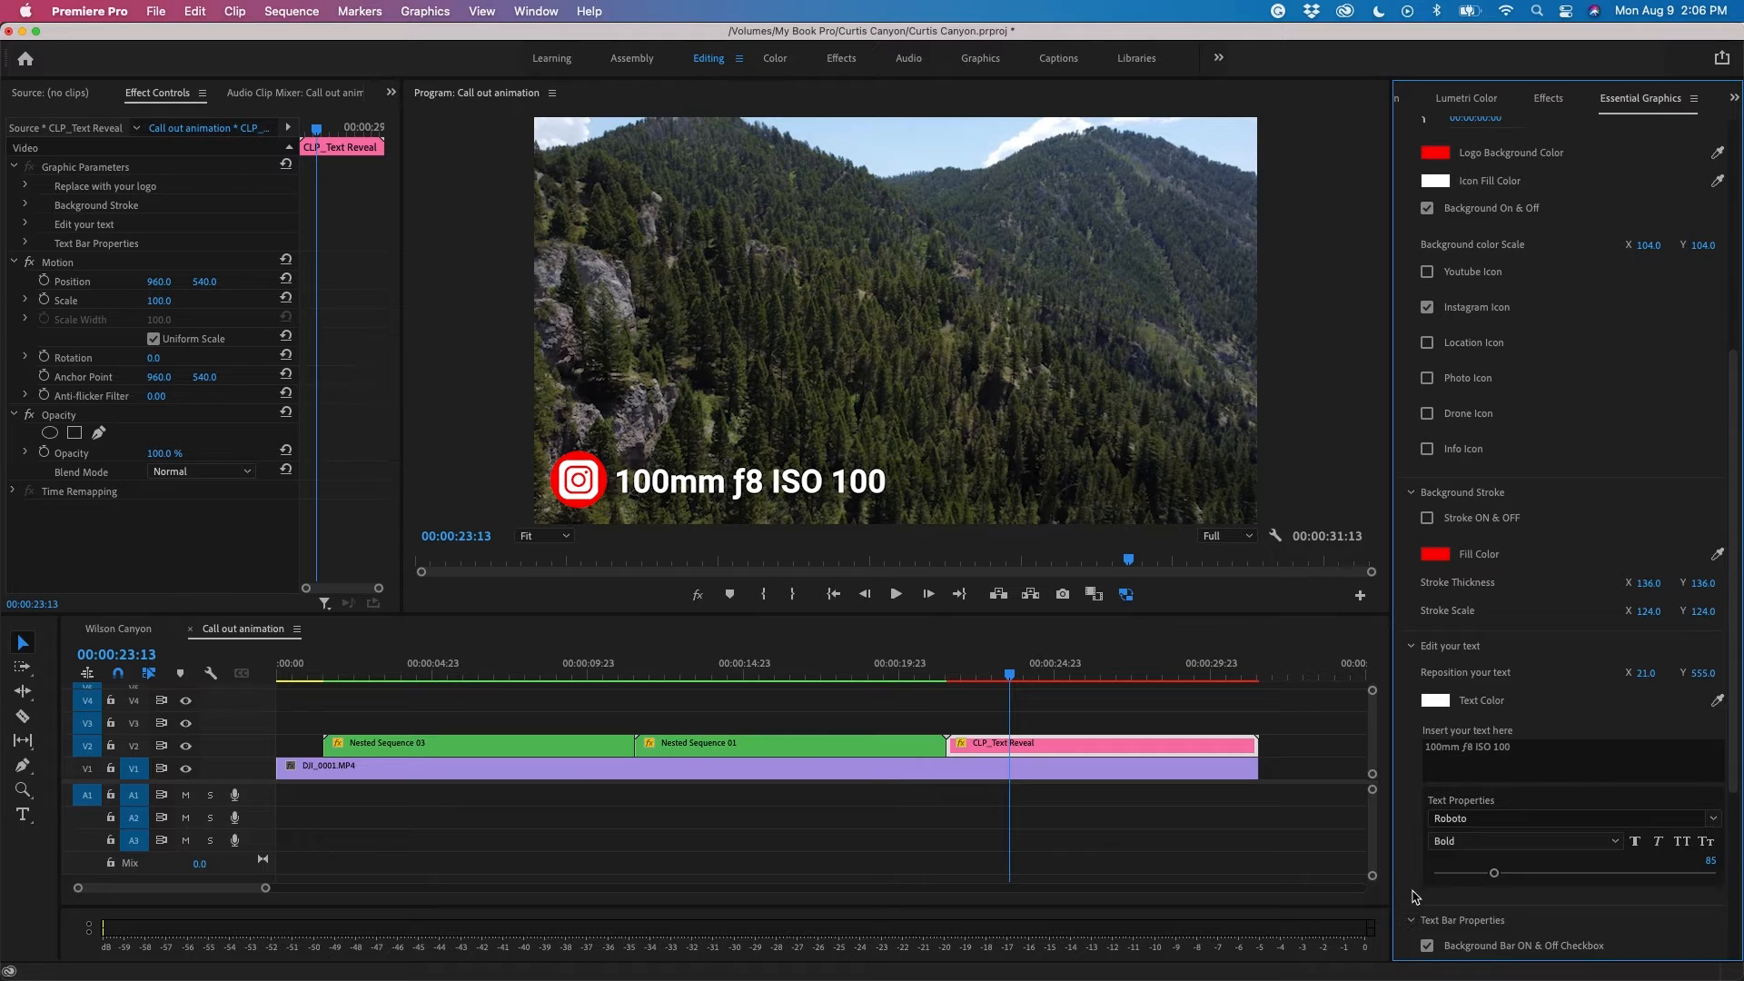
scroll(1406, 877, down, 5)
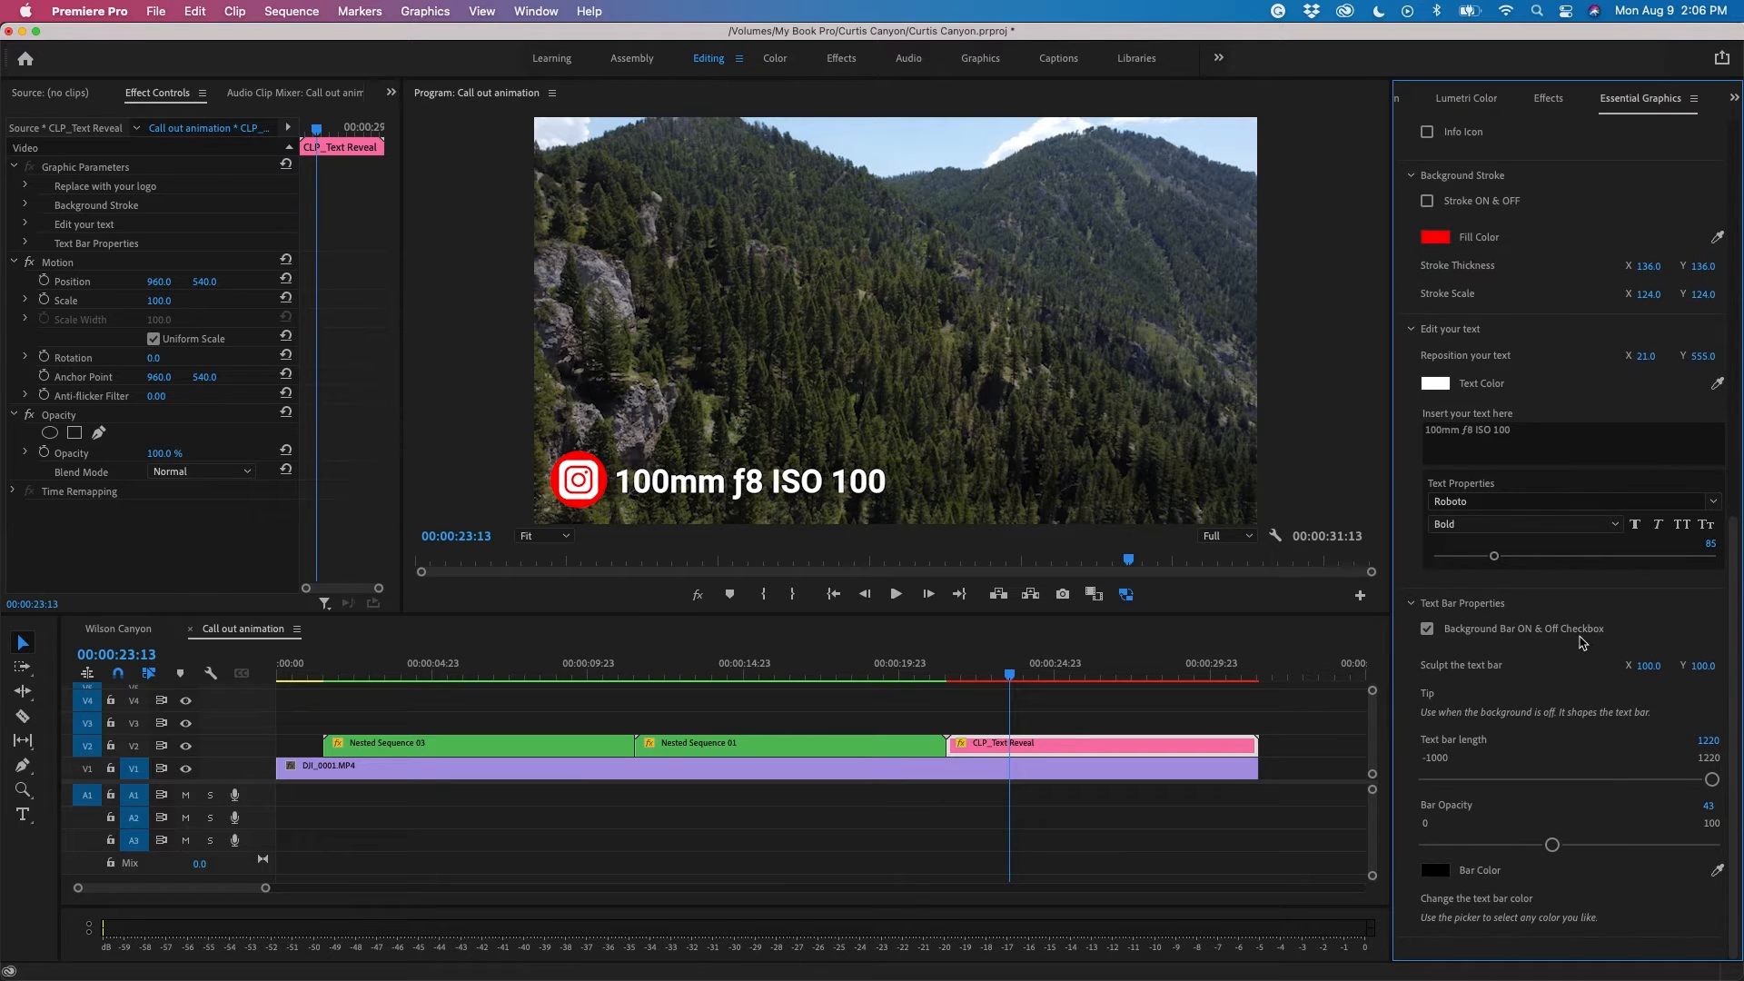
drag(1555, 847, 1669, 845)
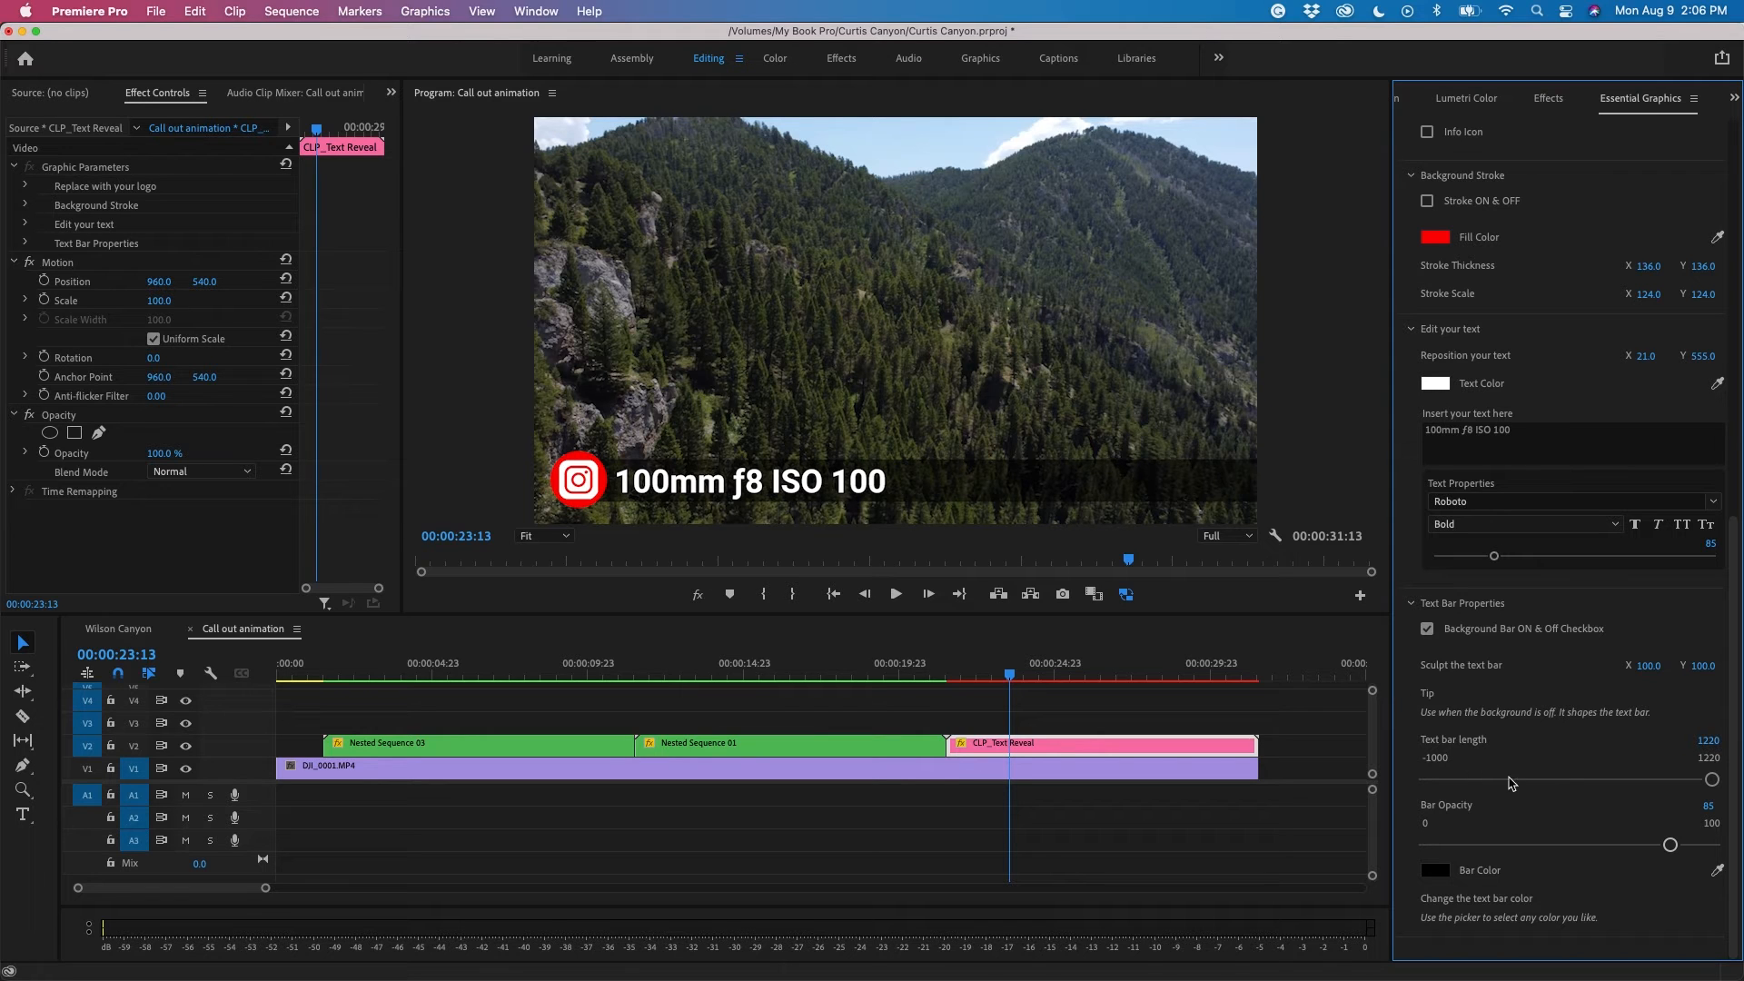
drag(1711, 787, 1574, 806)
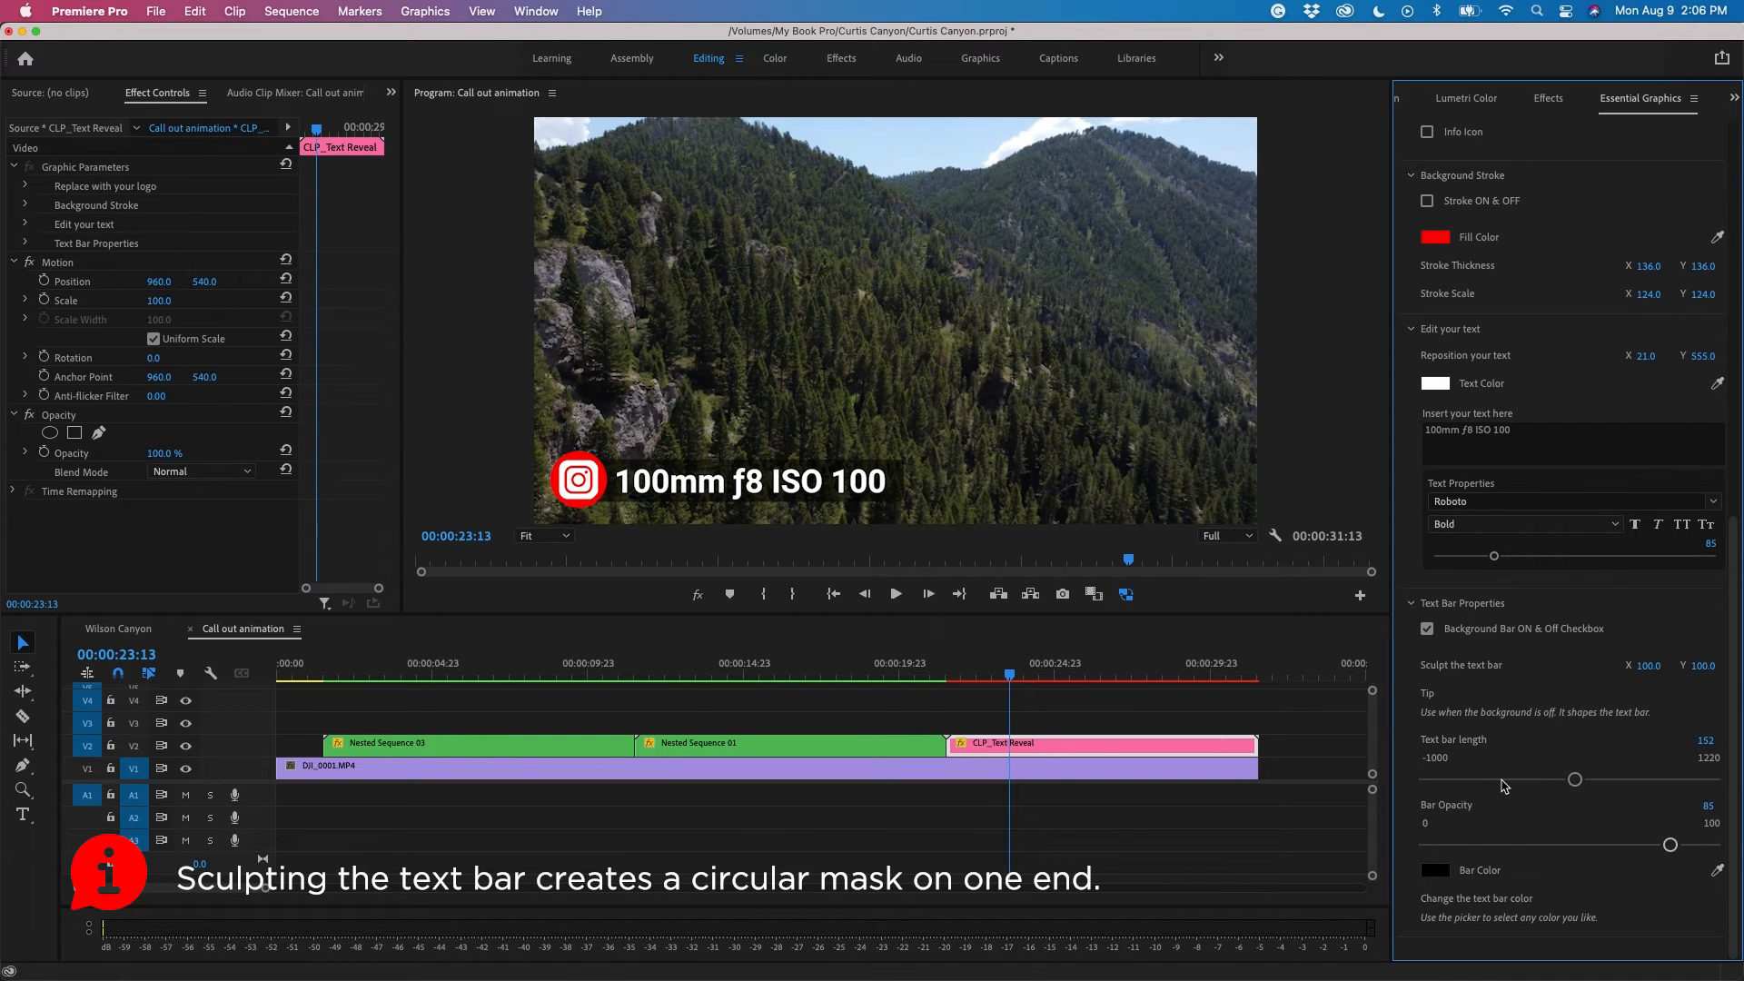
Set the text bar color to red (FF0000)
click(1436, 873)
click(1125, 437)
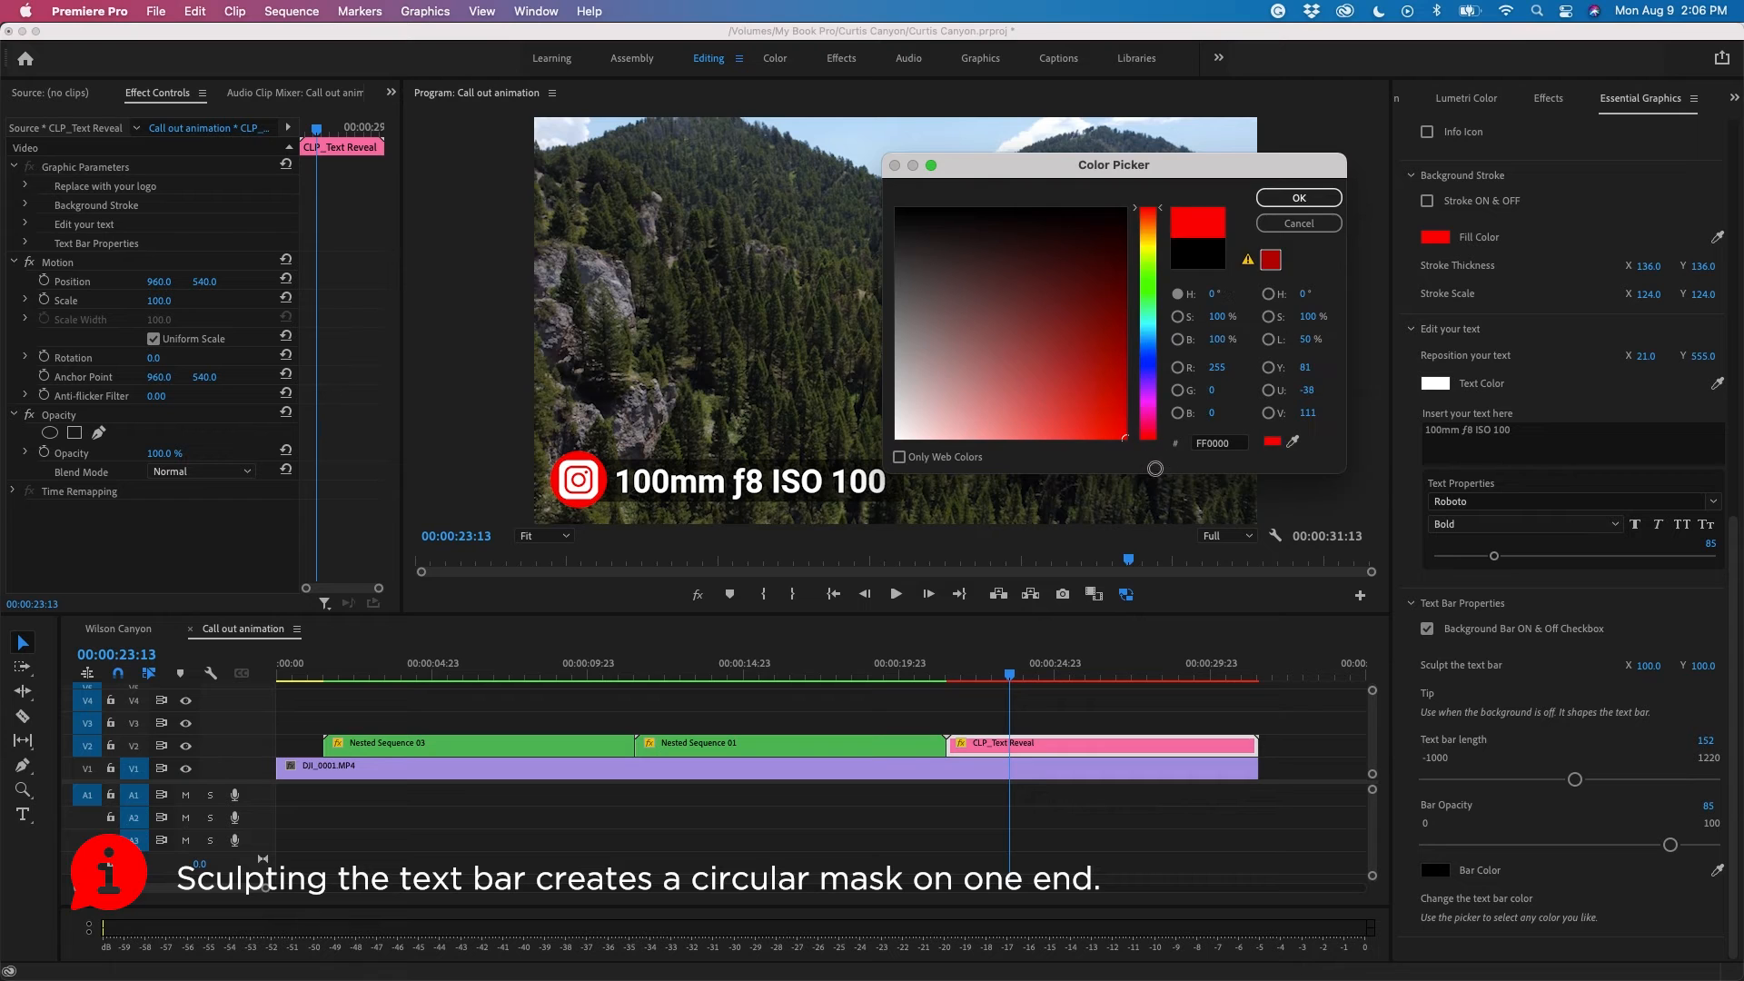
click(1299, 197)
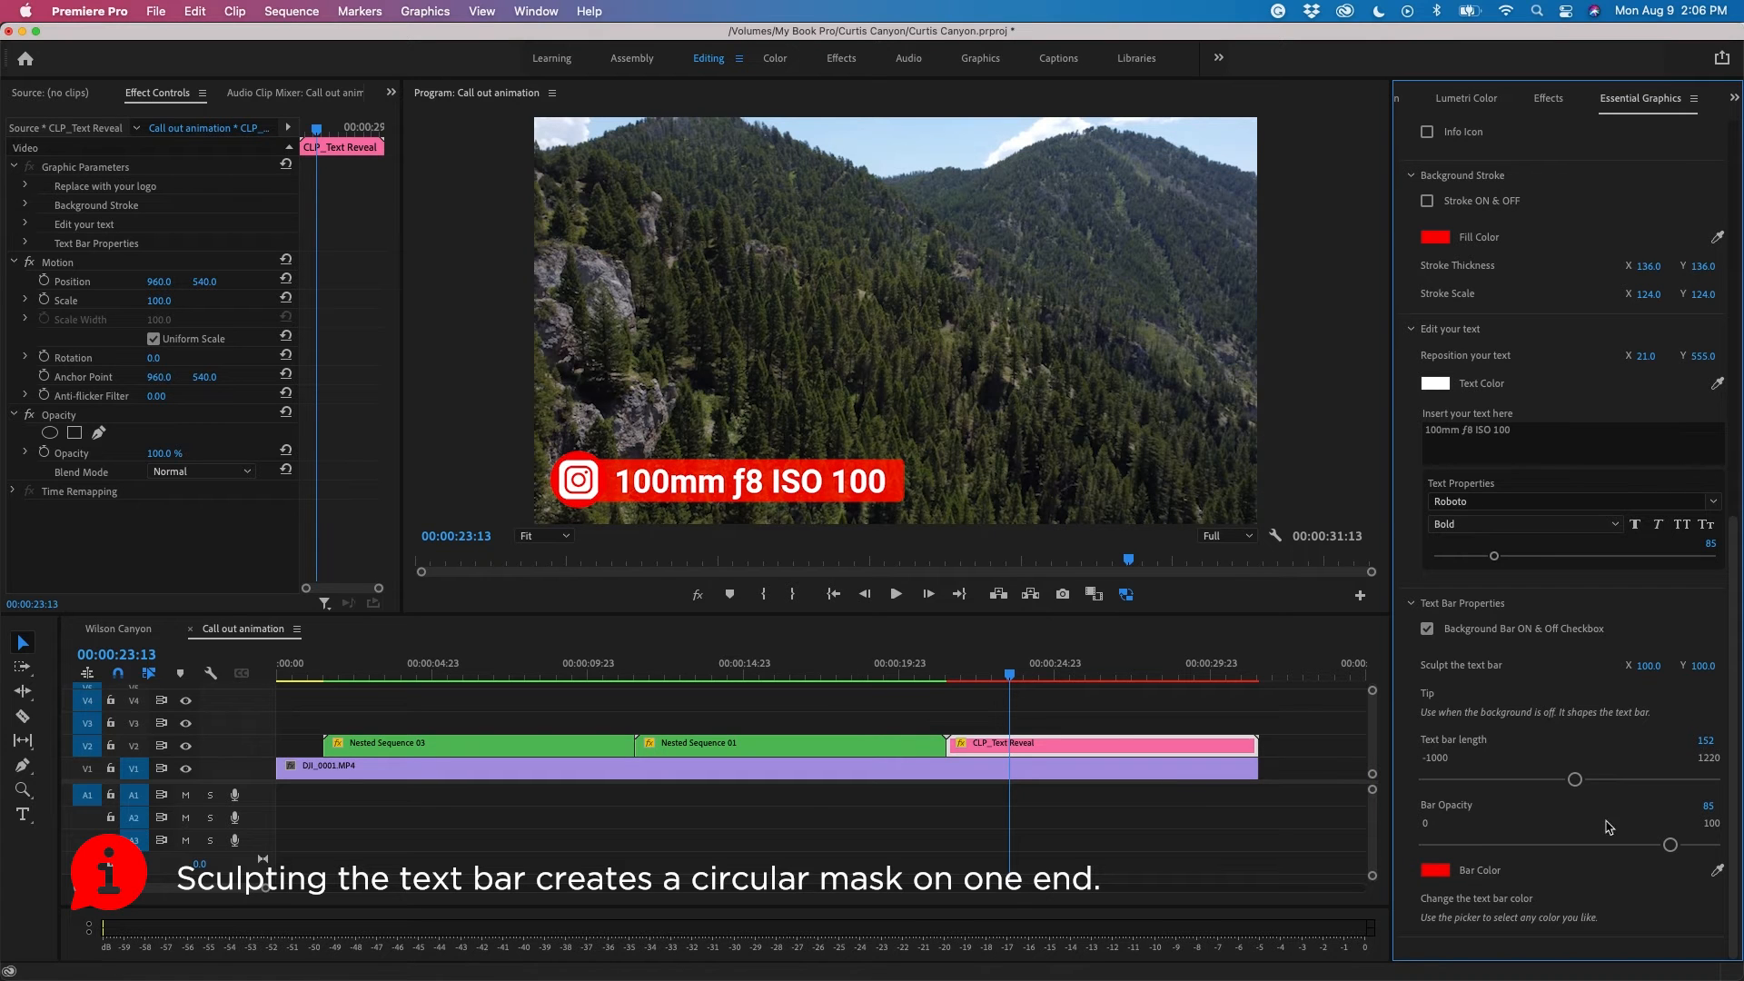
Lower the text bar's opacity to 24 and change its color to white
drag(1669, 845, 1497, 845)
click(1434, 869)
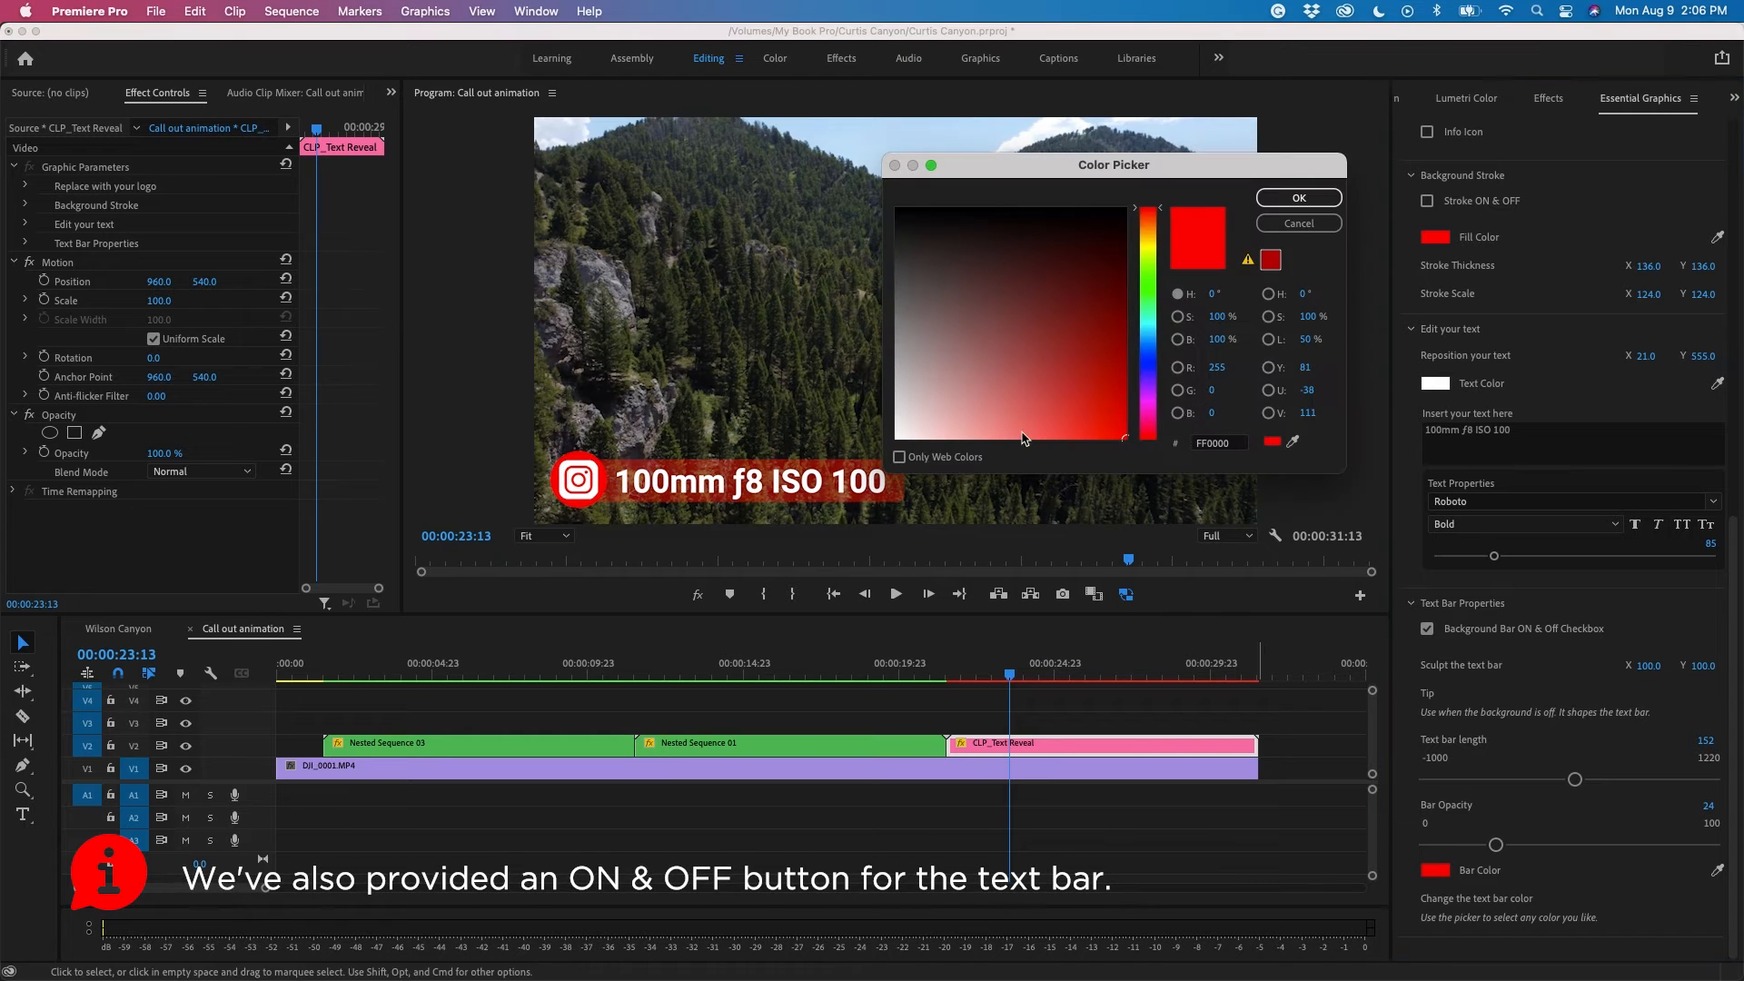
click(897, 437)
drag(1331, 165, 1310, 199)
click(1278, 233)
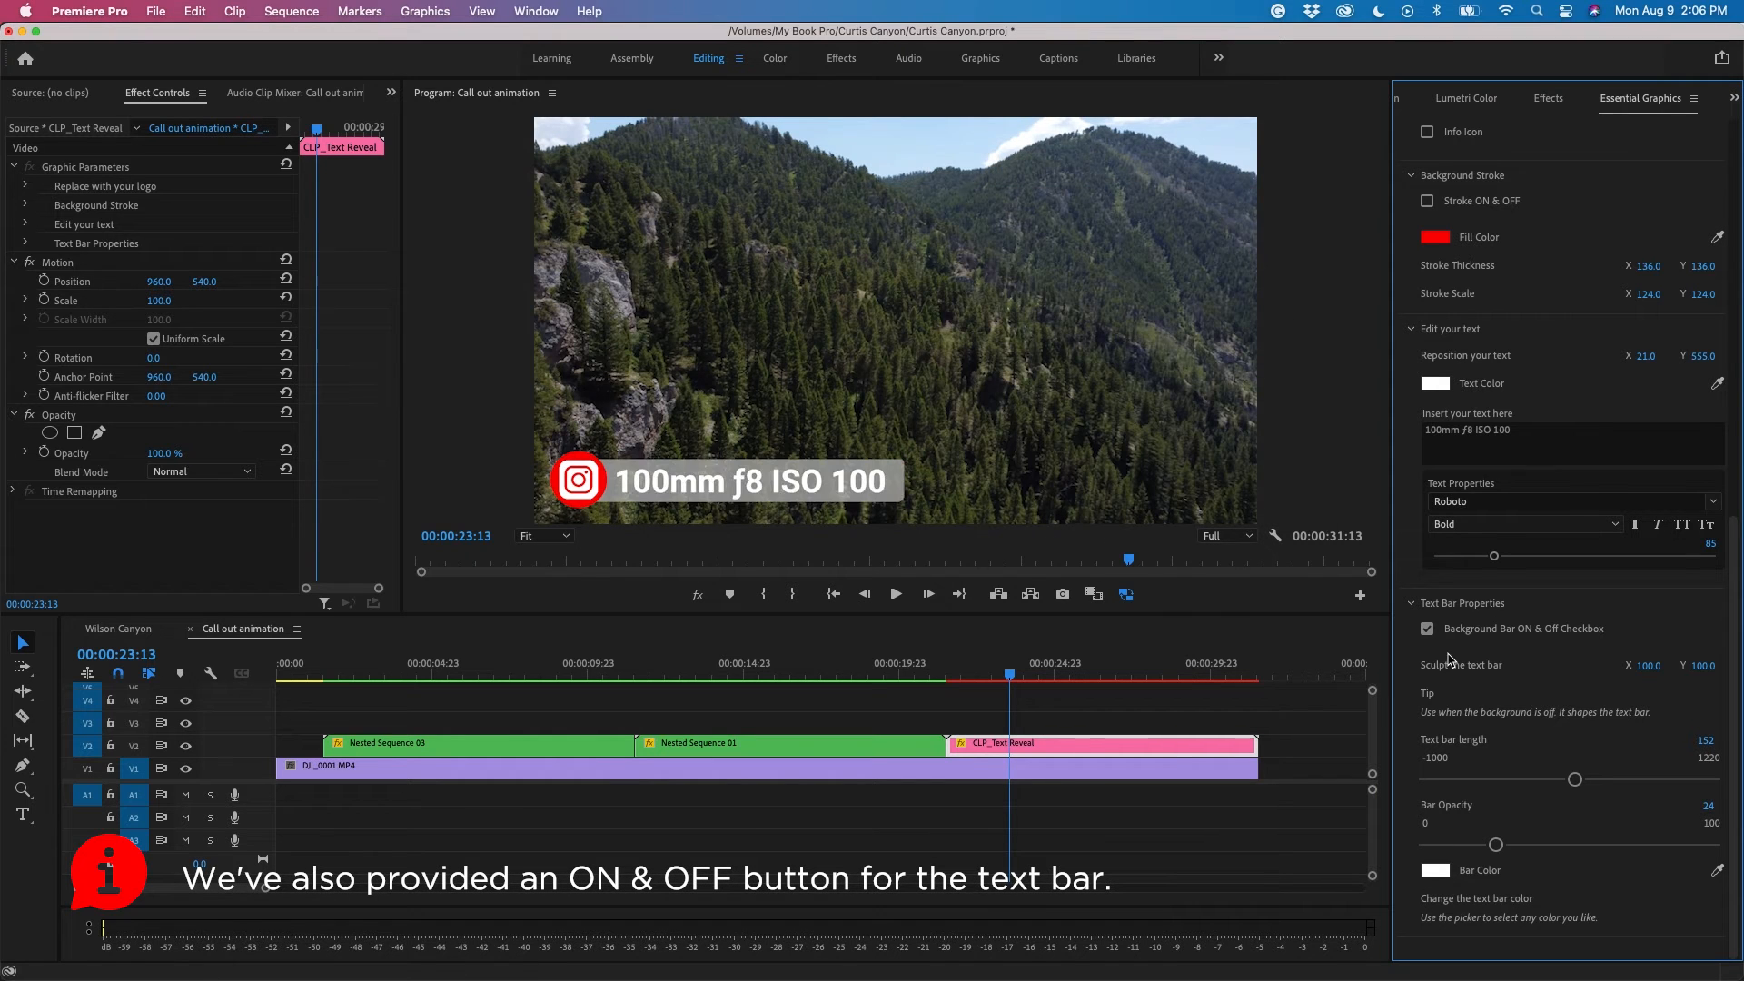
Play back the CLP_Text Reveal call-out from its start and again near its end to check the animation
click(944, 675)
key(space)
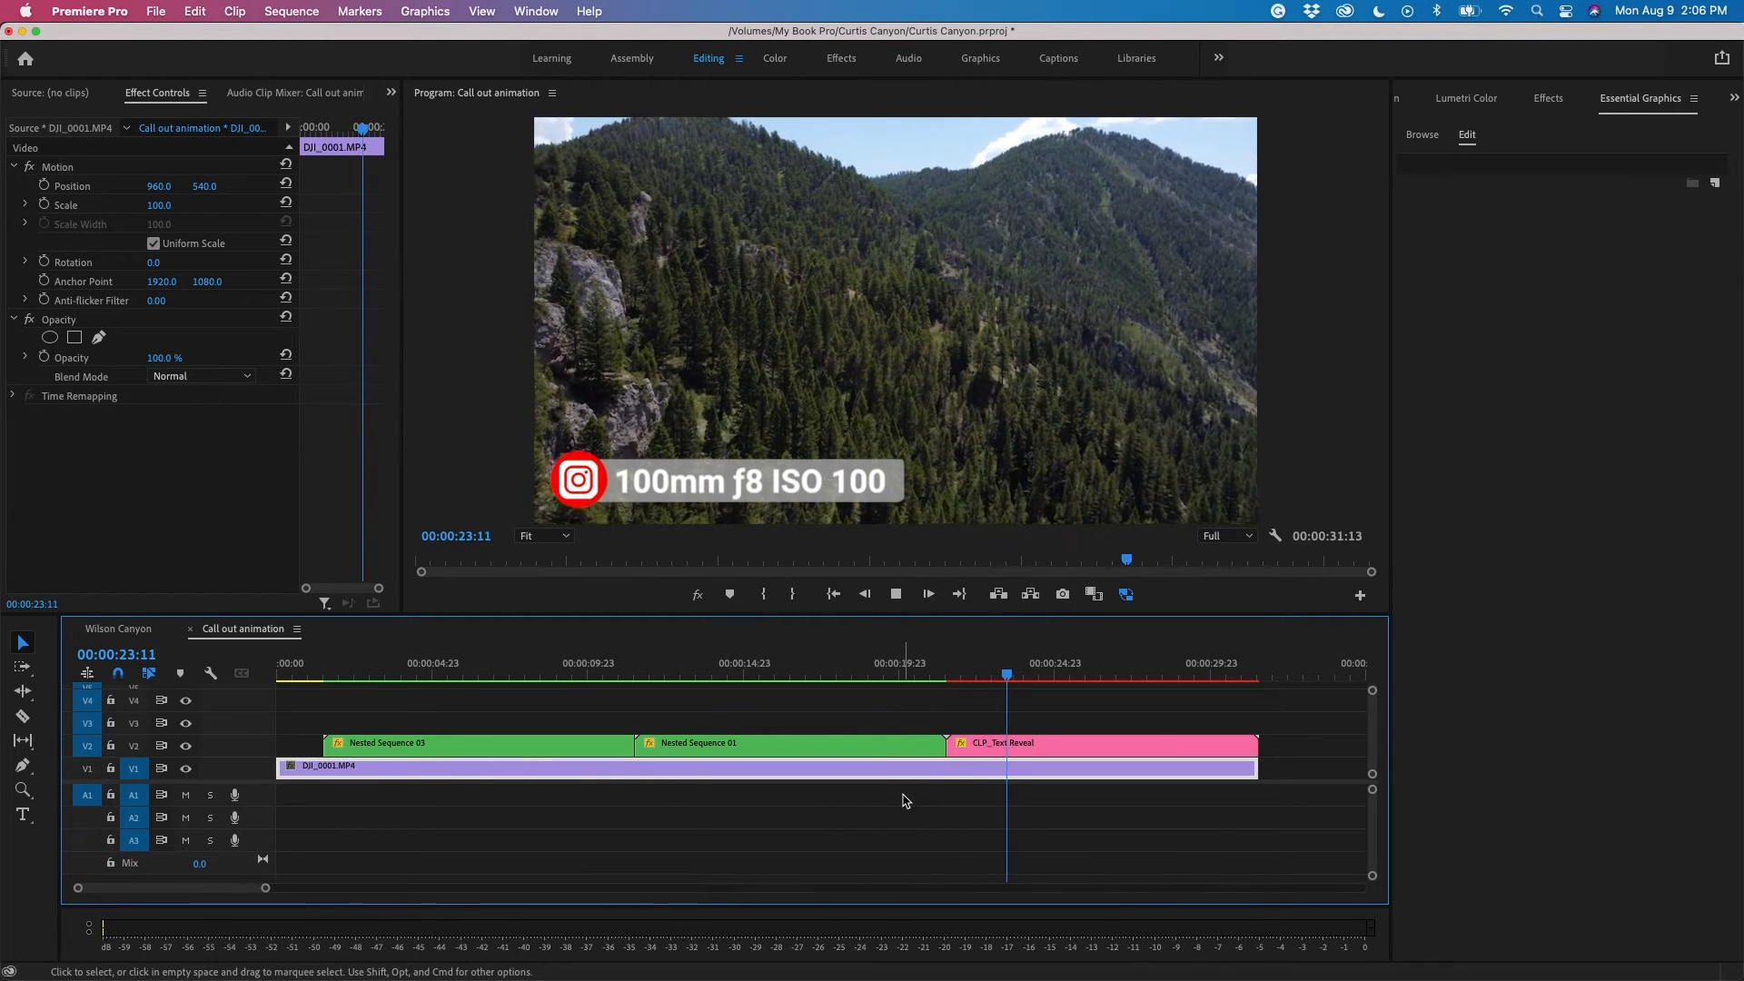
drag(1041, 675, 1209, 677)
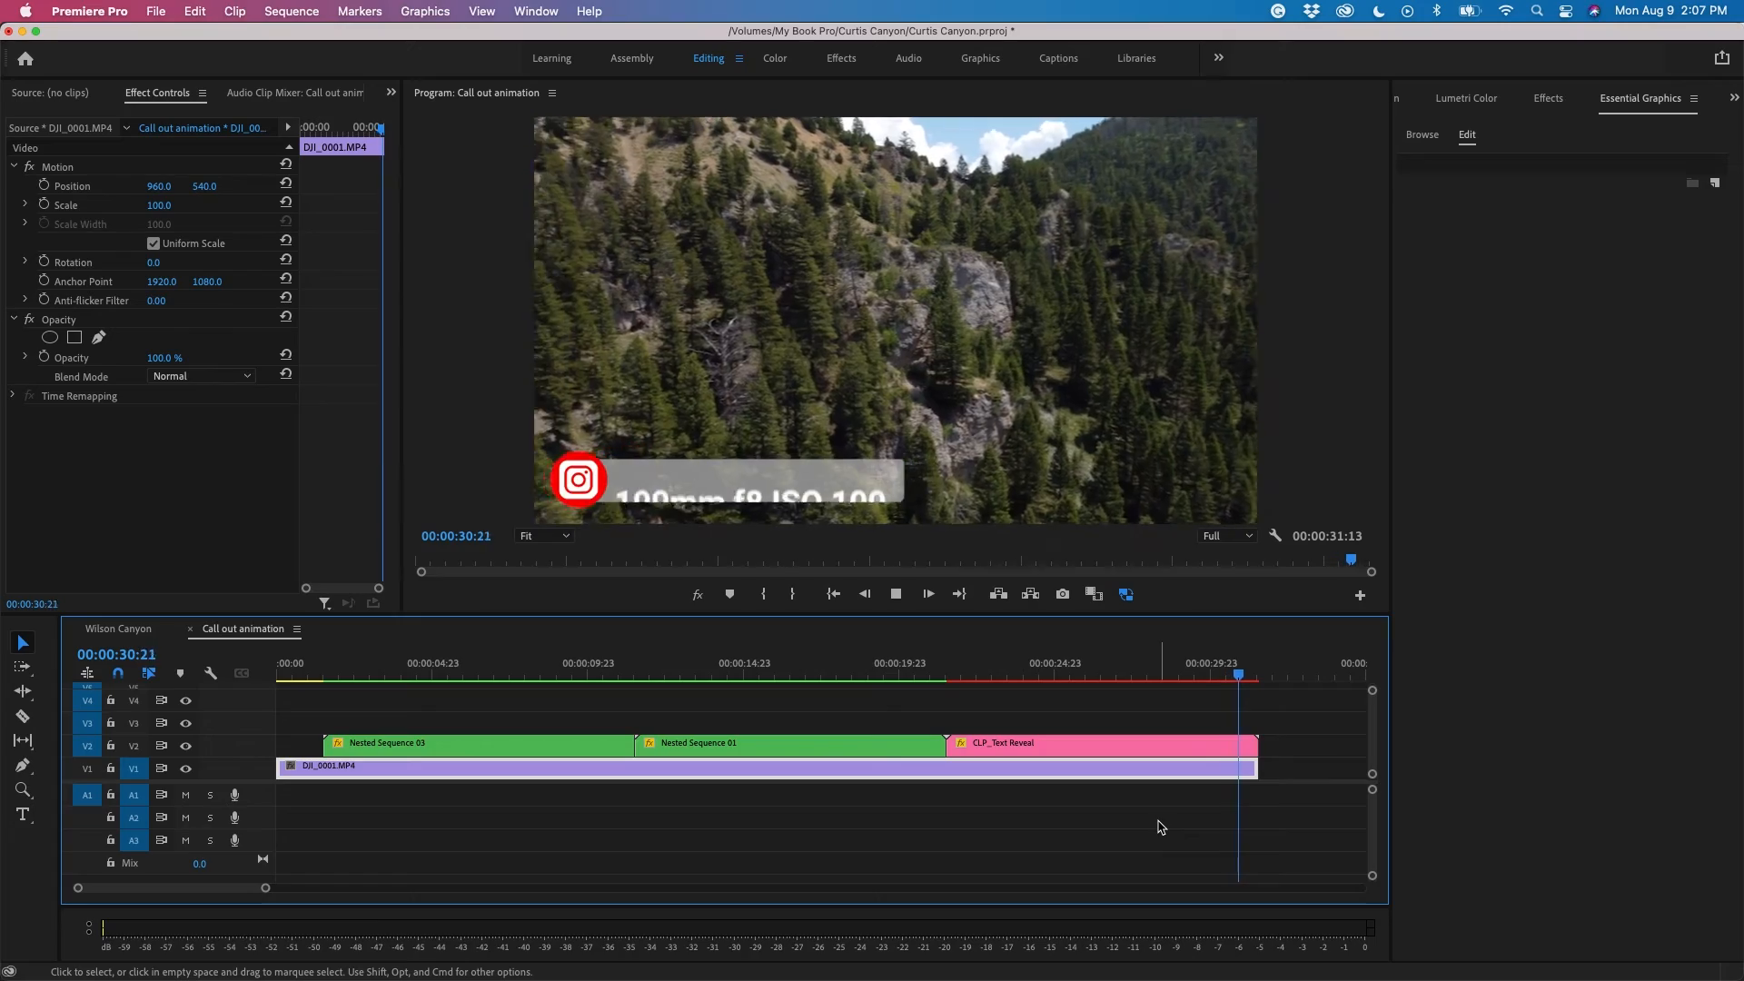
key(Home)
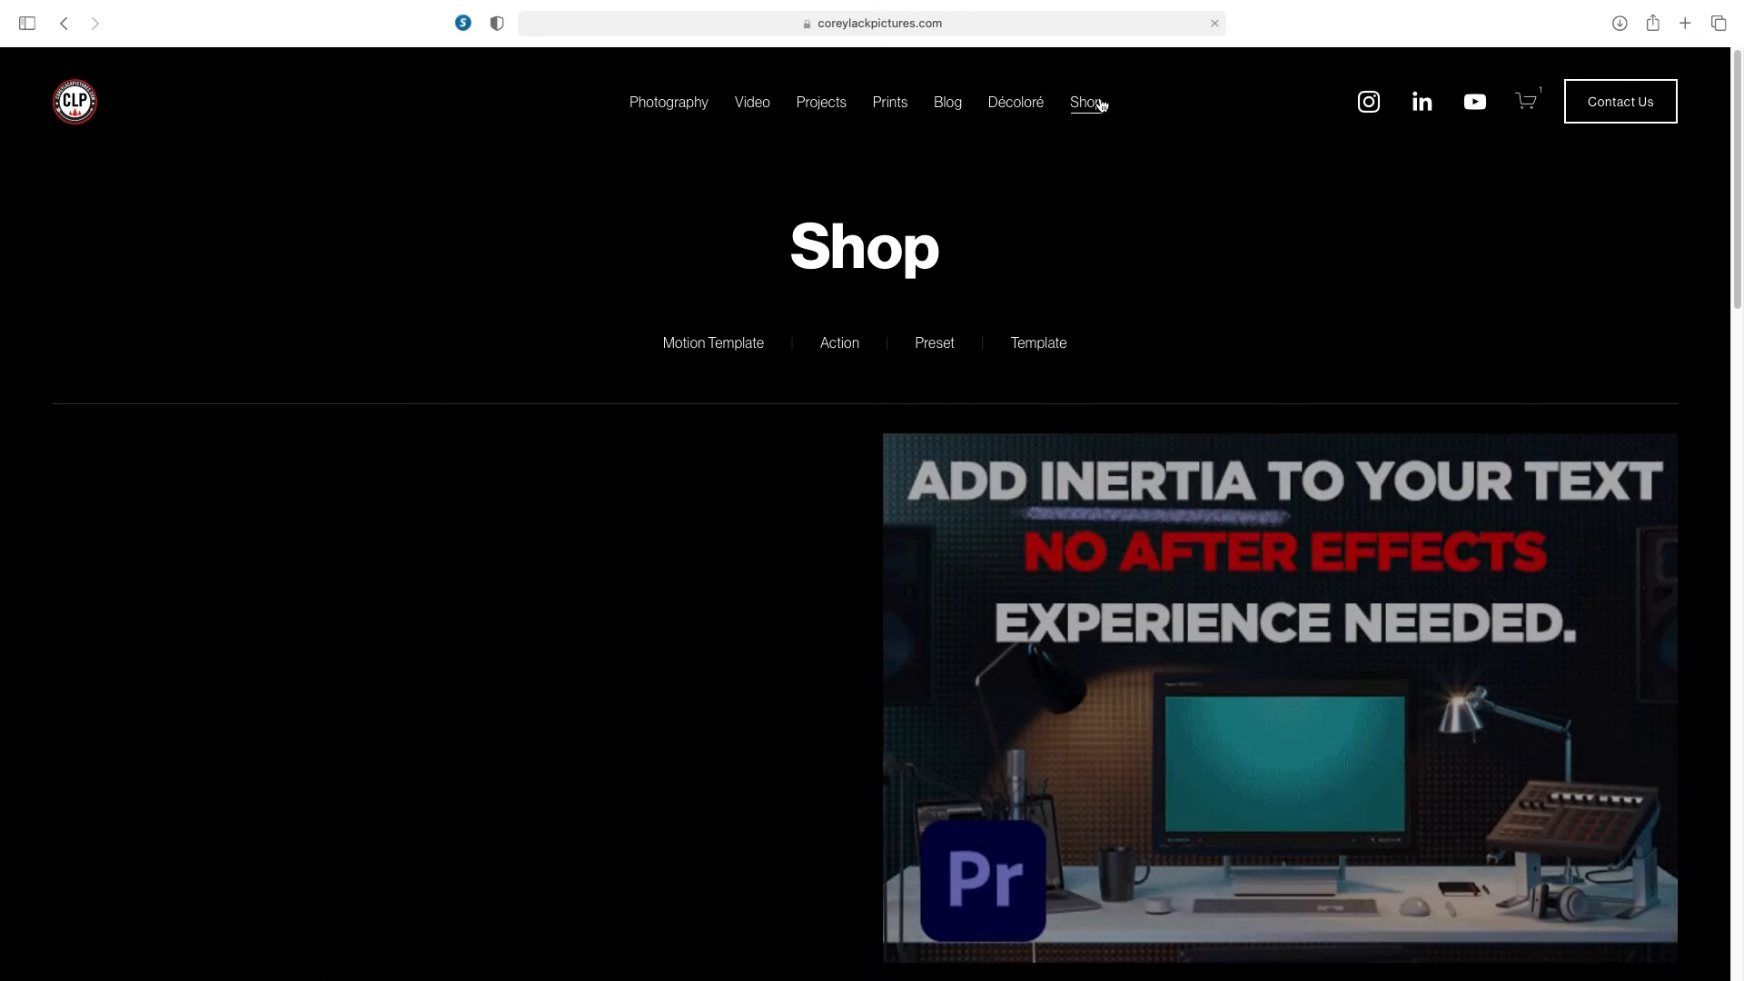
Look through the product listings on the coreylackpictures.com Shop page in the browser
scroll(876, 552, down, 2)
scroll(877, 551, down, 2)
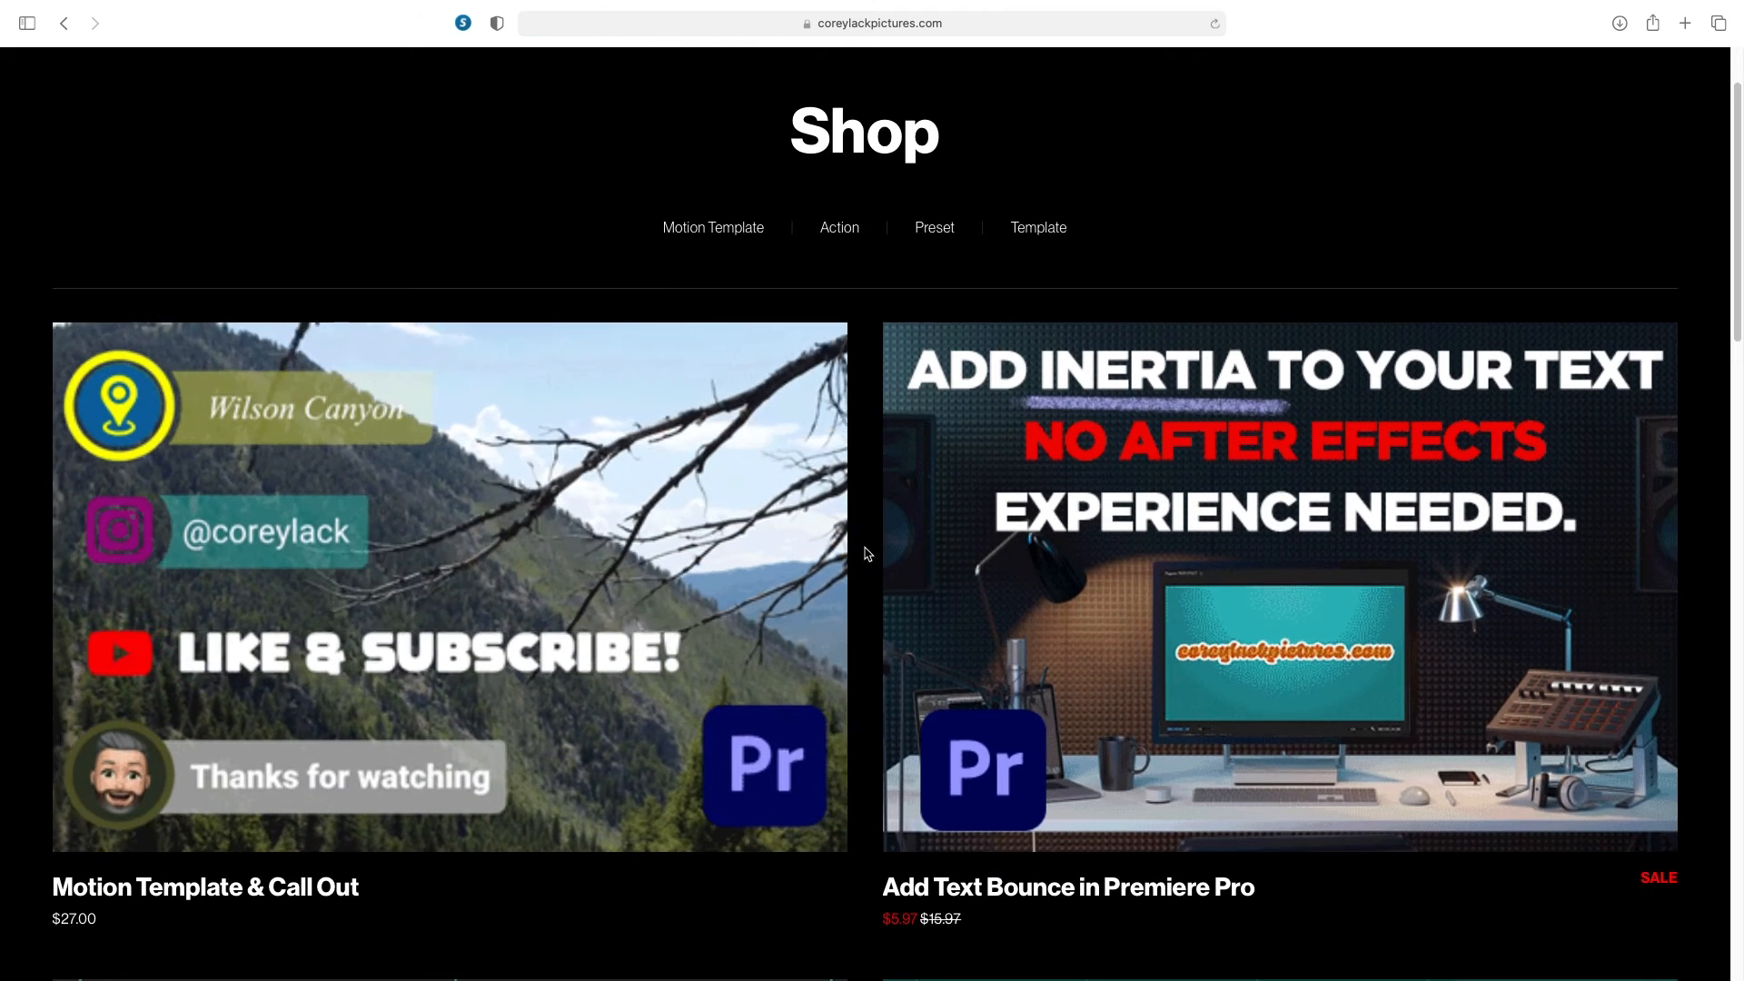